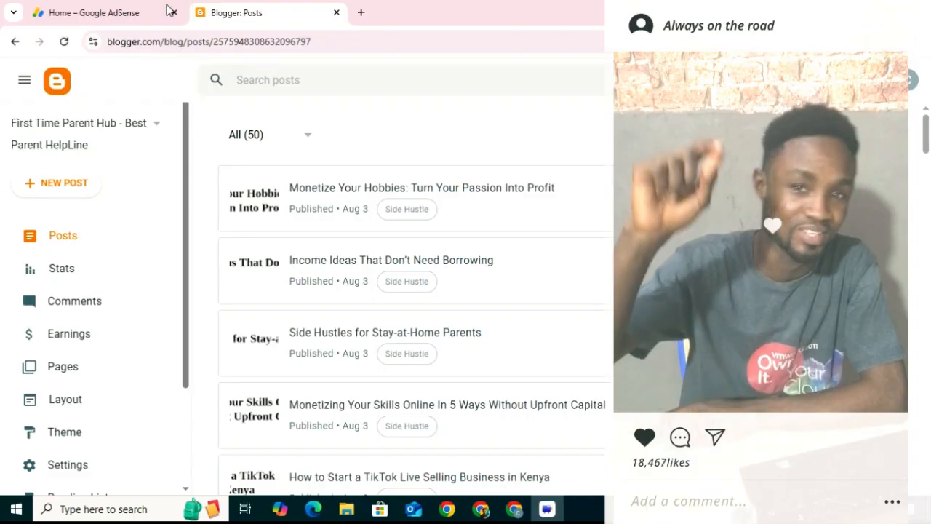
Close the Google AdSense tab so only the blog's post list stays open.
{"action": "left_click", "coordinate": [174, 12]}
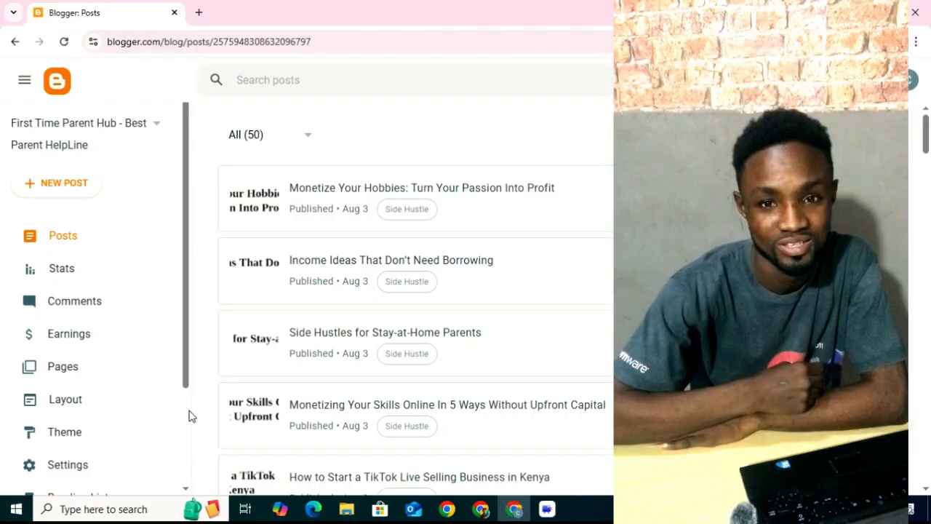
{"action": "scroll", "coordinate": [188, 419], "scroll_direction": "down", "scroll_amount": 3}
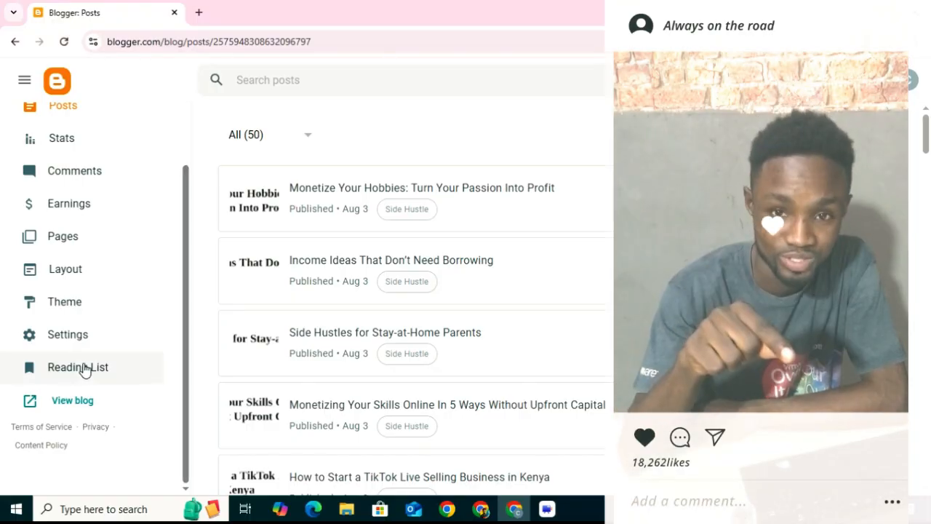
{"action": "left_click", "coordinate": [199, 13]}
{"action": "type", "text": "sit"}
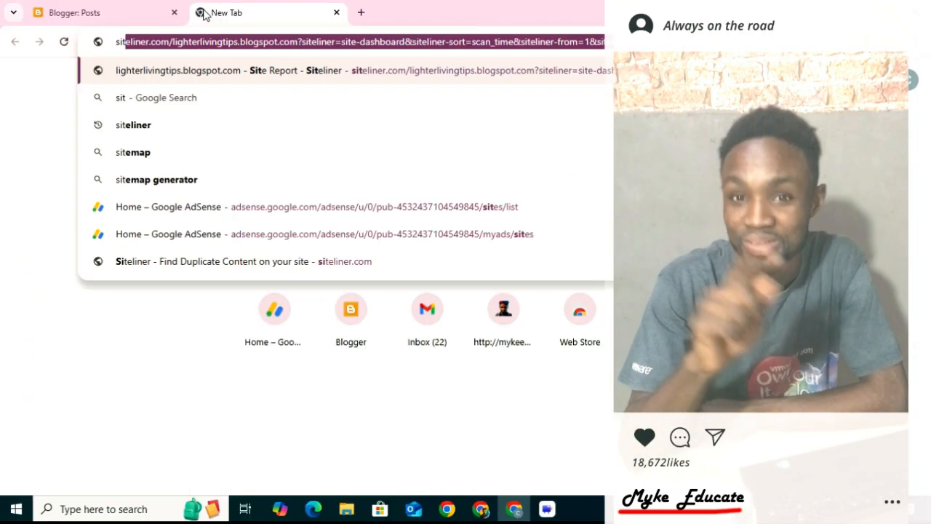
{"action": "type", "text": "e:fir"}
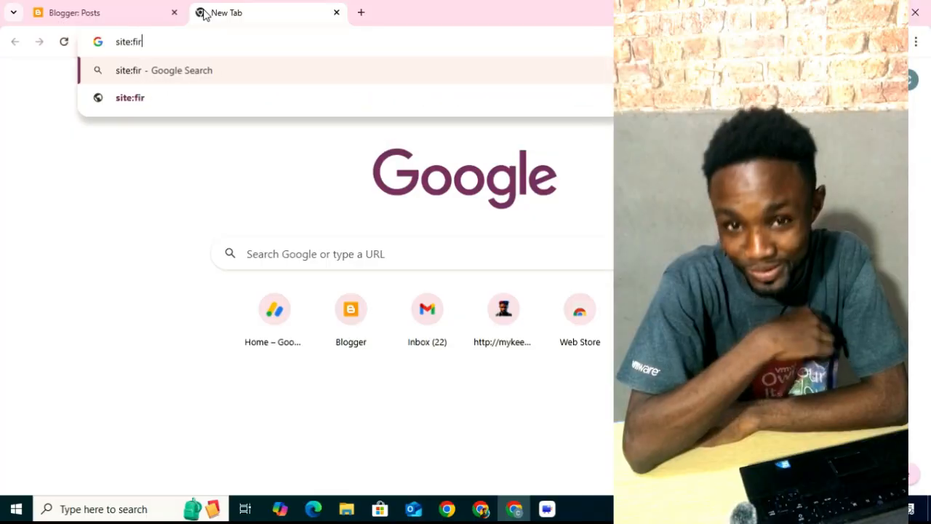
{"action": "type", "text": "sttimepar"}
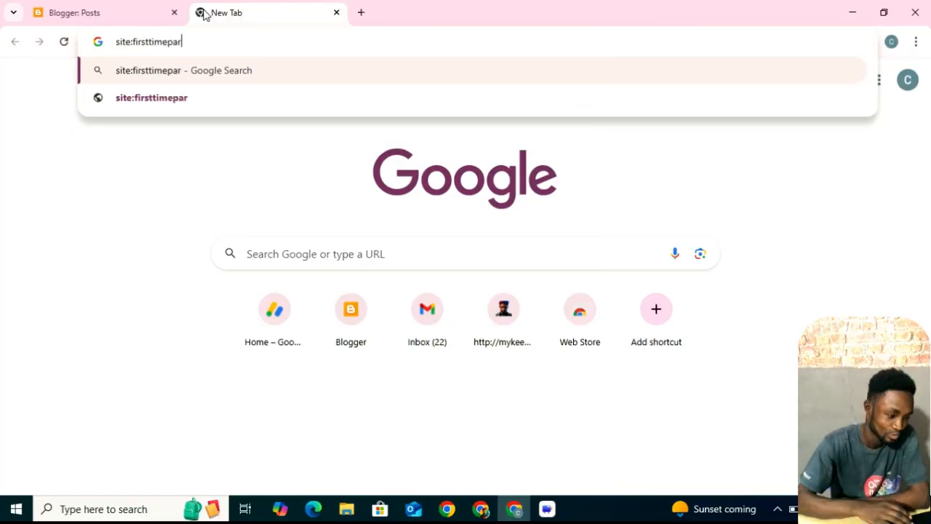
{"action": "key", "text": "BackSpace"}
{"action": "key", "text": "BackSpace"}
{"action": "key", "text": "BackSpace"}
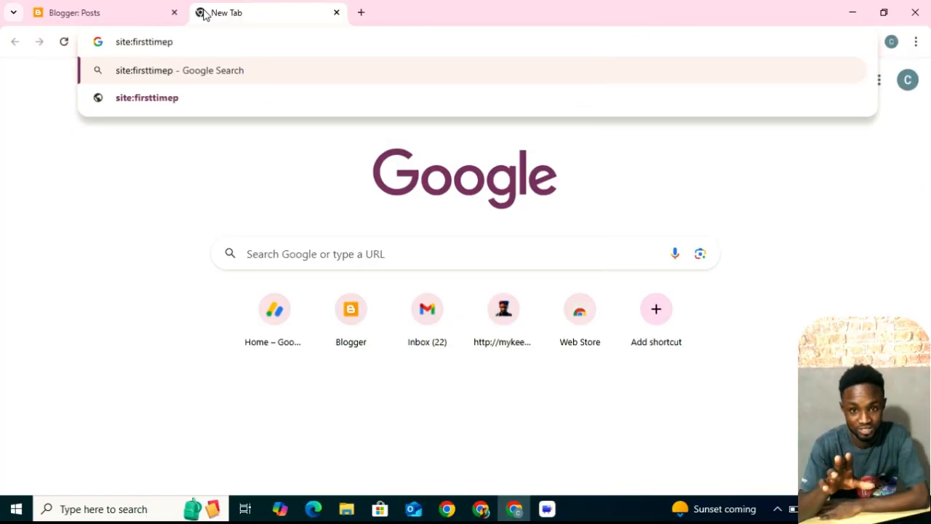
{"action": "type", "text": "hu"}
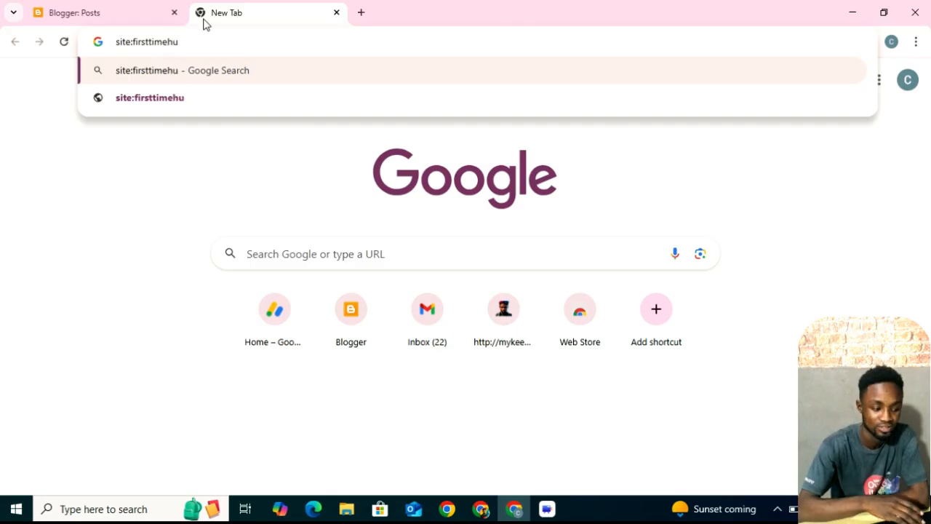
{"action": "left_click", "coordinate": [335, 14]}
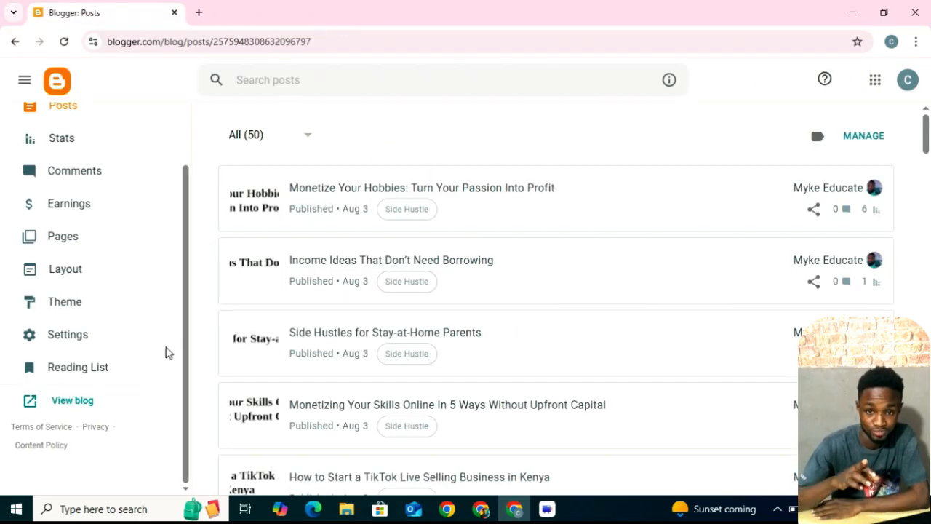
{"action": "right_click", "coordinate": [81, 403]}
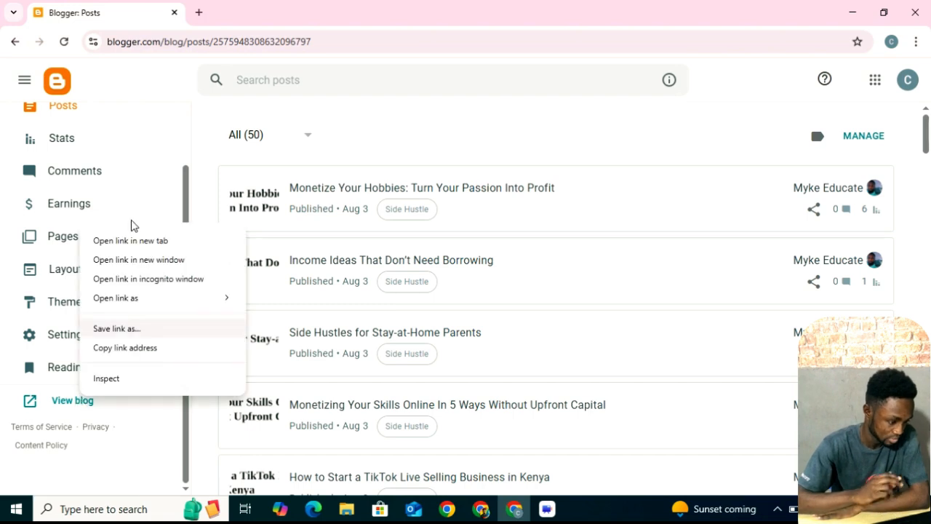
{"action": "left_click", "coordinate": [163, 354]}
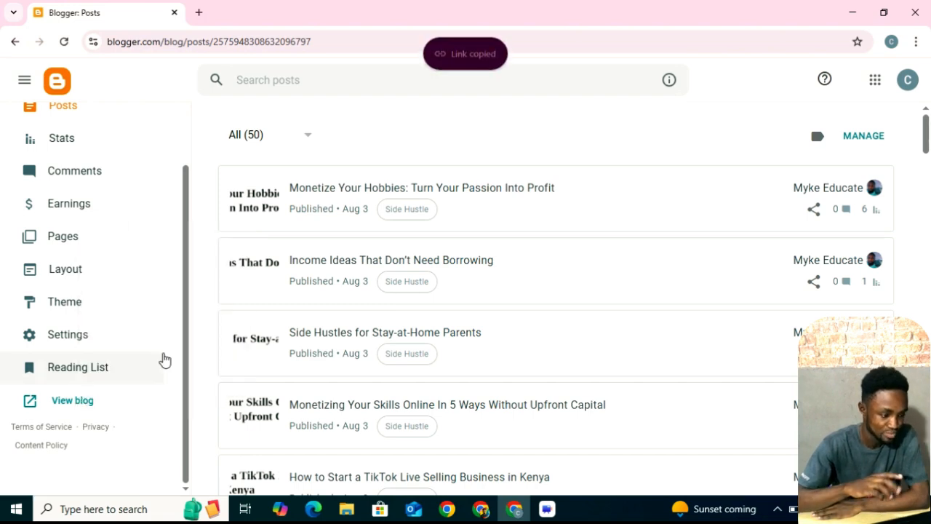
{"action": "left_click", "coordinate": [200, 13]}
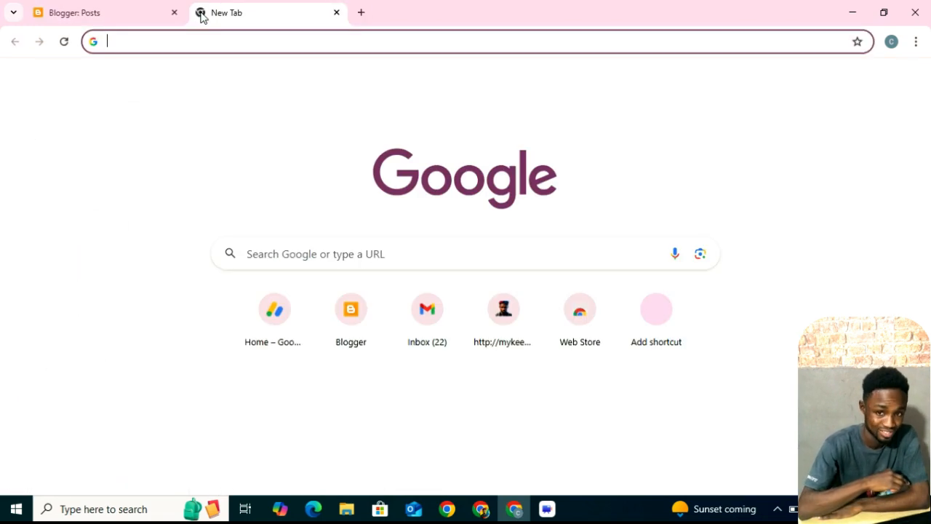
{"action": "key", "text": "ctrl+v"}
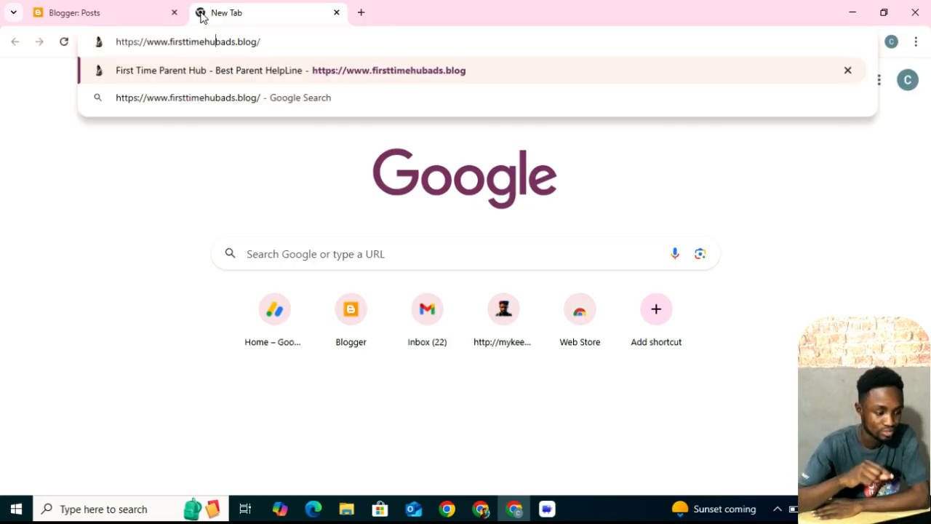
{"action": "key", "text": "Home"}
{"action": "type", "text": "site"}
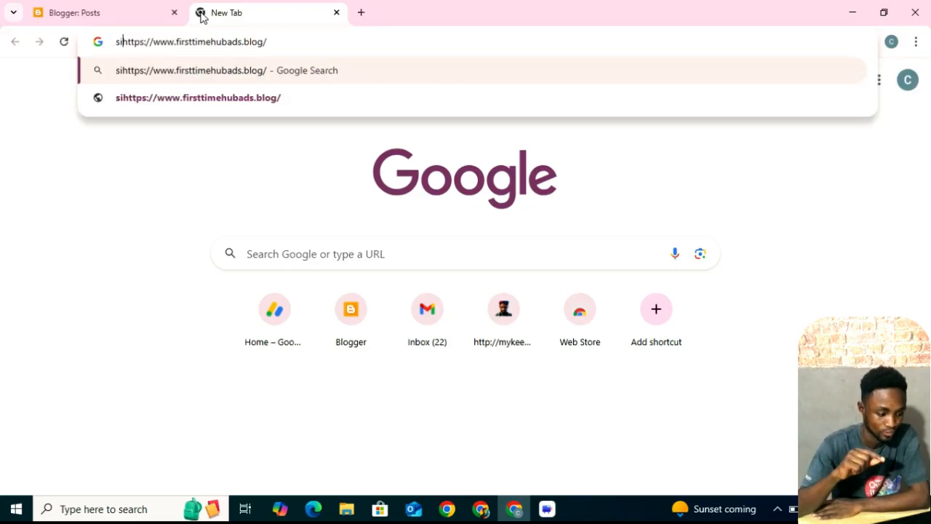
{"action": "type", "text": ":"}
{"action": "key", "text": "Return"}
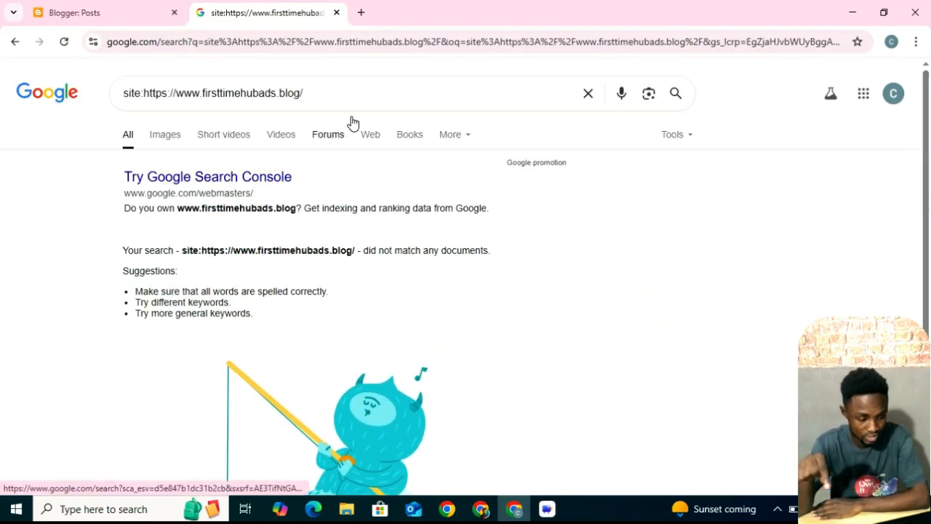
{"action": "left_click", "coordinate": [337, 13]}
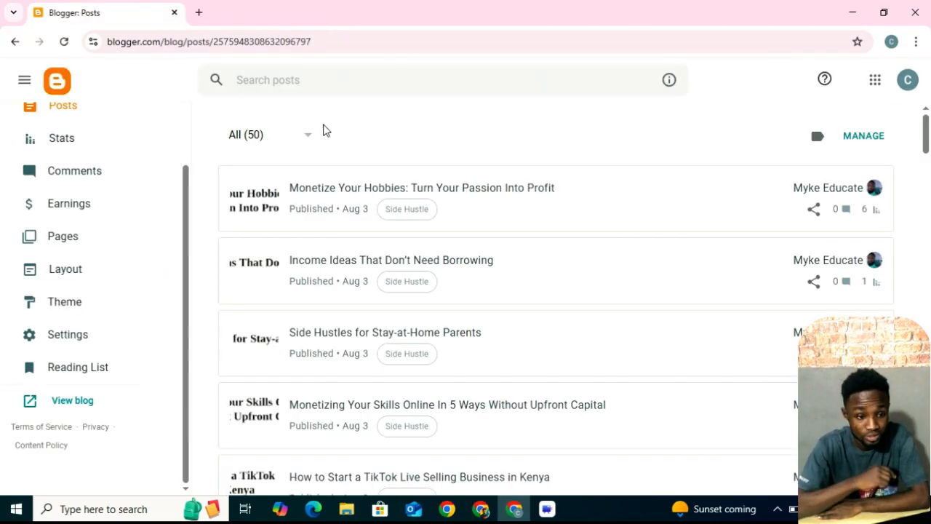
Open the blog's settings and review the custom robot tags for the home page without saving changes.
{"action": "left_click", "coordinate": [98, 352]}
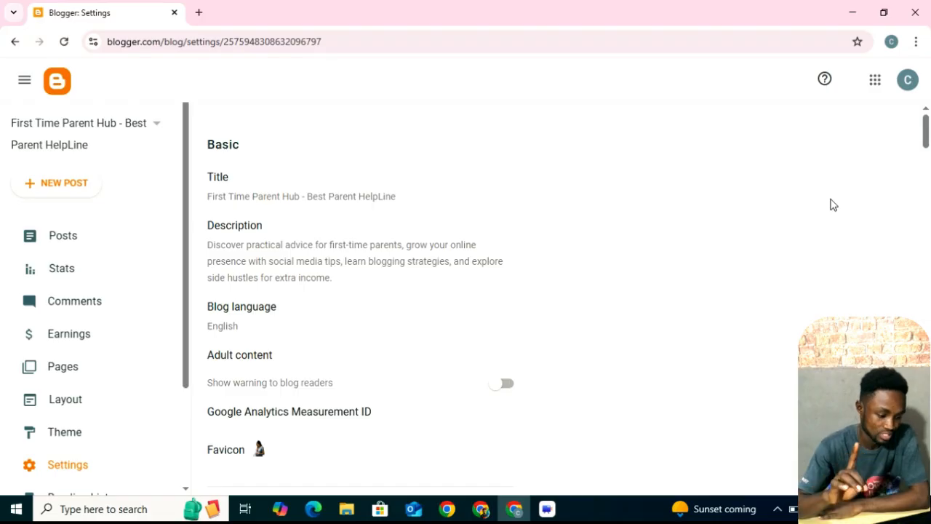
{"action": "scroll", "coordinate": [833, 205], "scroll_direction": "down", "scroll_amount": 8}
{"action": "scroll", "coordinate": [833, 205], "scroll_direction": "down", "scroll_amount": 8}
{"action": "scroll", "coordinate": [834, 204], "scroll_direction": "down", "scroll_amount": 8}
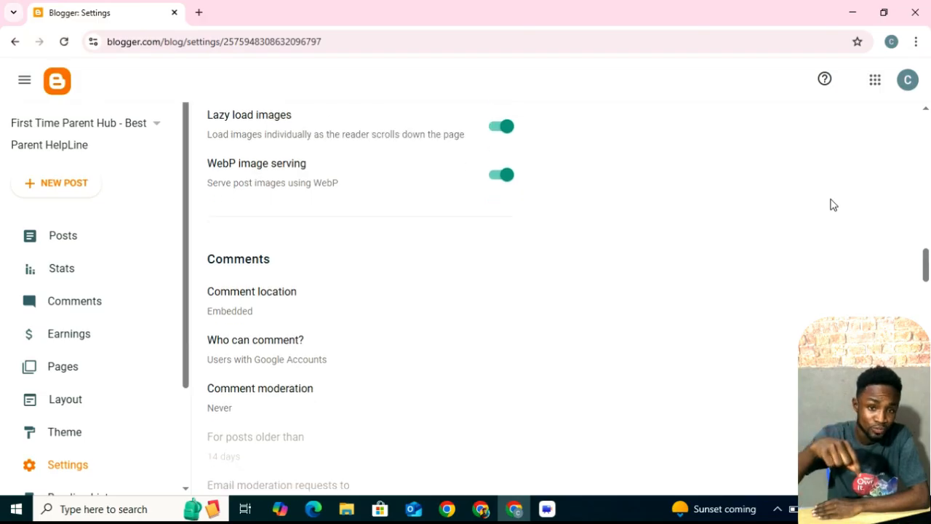
{"action": "scroll", "coordinate": [833, 204], "scroll_direction": "down", "scroll_amount": 8}
{"action": "scroll", "coordinate": [833, 205], "scroll_direction": "down", "scroll_amount": 8}
{"action": "scroll", "coordinate": [833, 205], "scroll_direction": "down", "scroll_amount": 3}
{"action": "scroll", "coordinate": [834, 204], "scroll_direction": "up", "scroll_amount": 2}
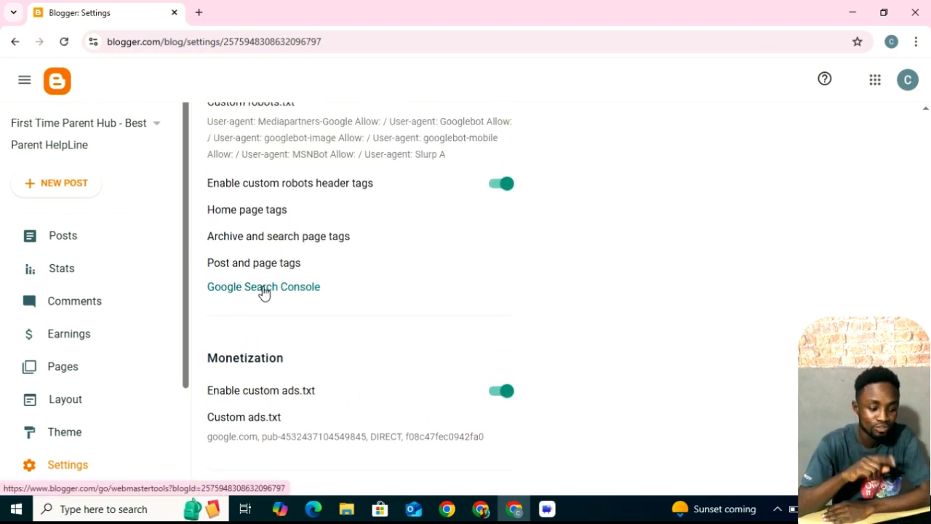
{"action": "left_click", "coordinate": [254, 212]}
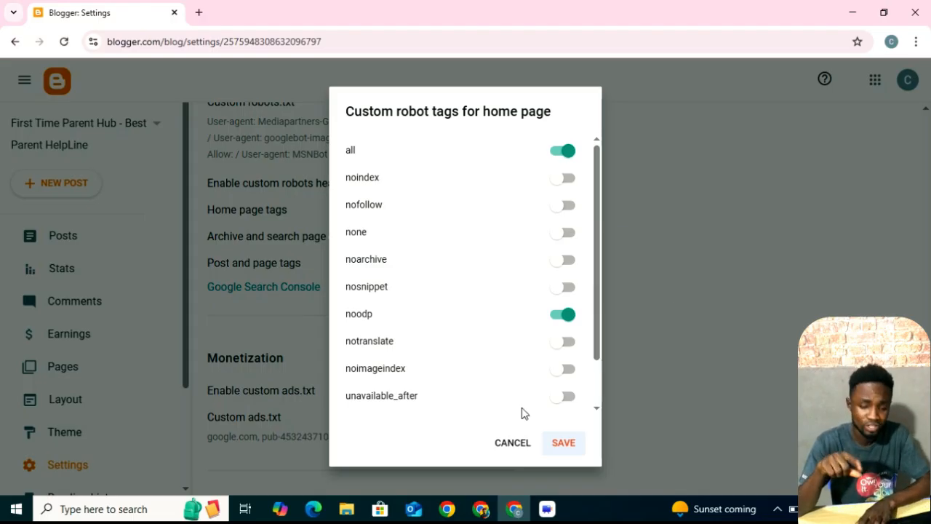
{"action": "left_click", "coordinate": [511, 445]}
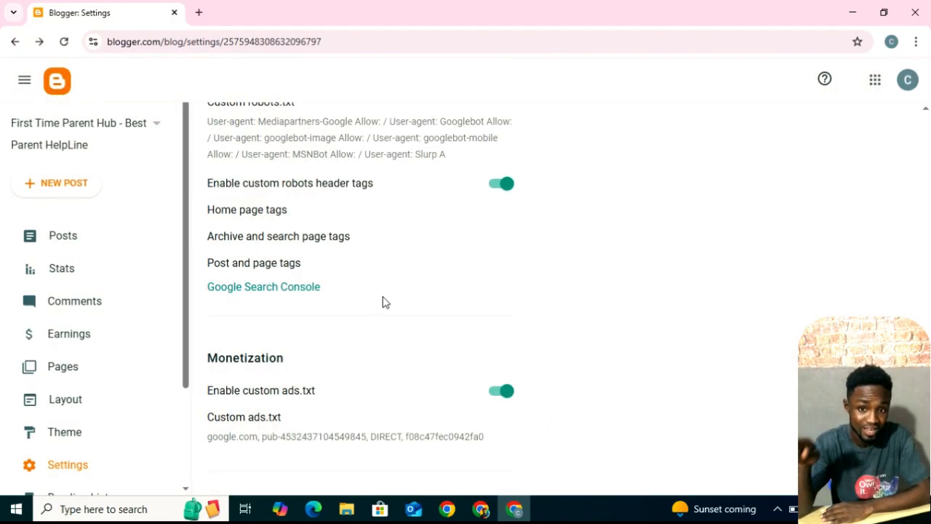
Review the custom robot tags for archive and search pages and for posts and pages, without saving changes.
{"action": "left_click", "coordinate": [258, 237]}
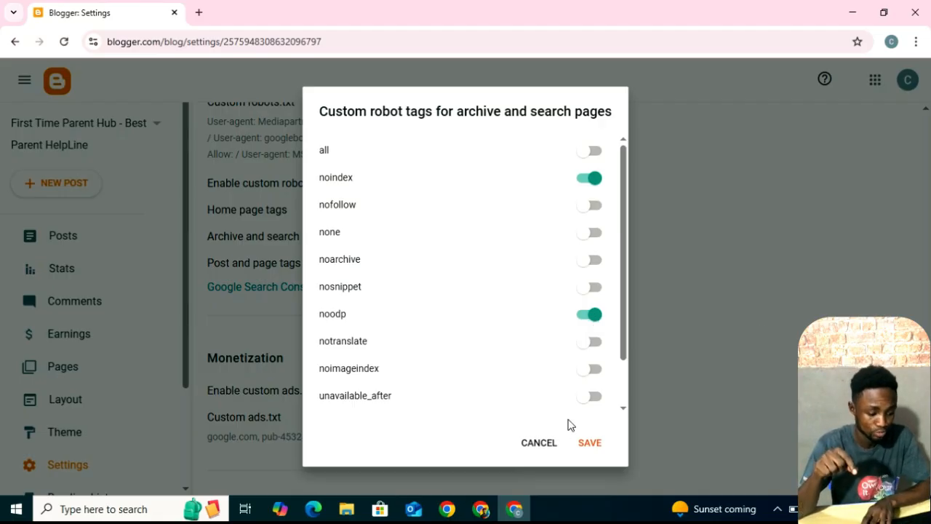
{"action": "left_click", "coordinate": [530, 445]}
{"action": "left_click", "coordinate": [289, 267]}
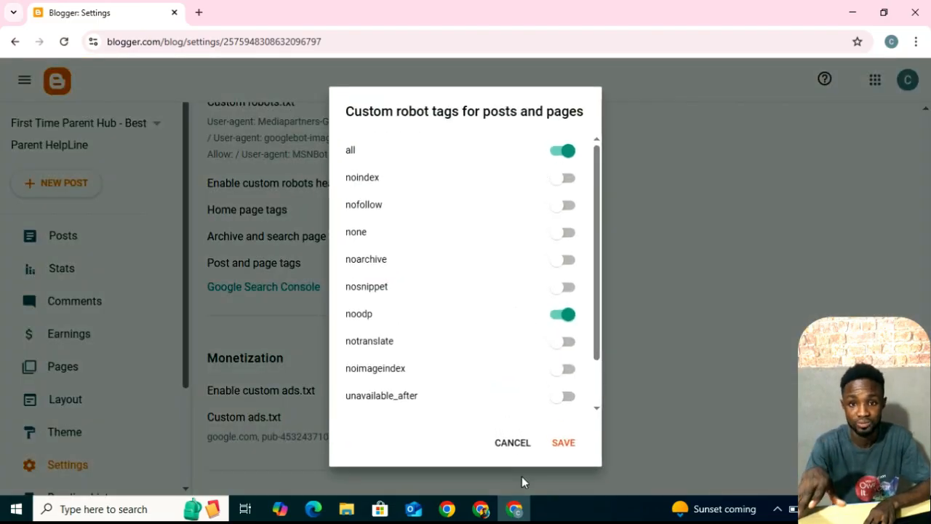
{"action": "left_click", "coordinate": [514, 444]}
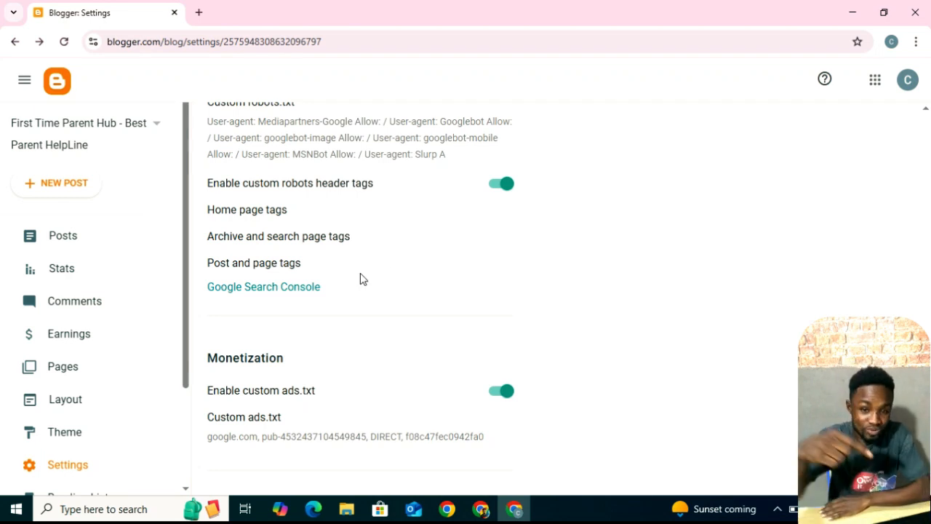
{"action": "left_click", "coordinate": [262, 288]}
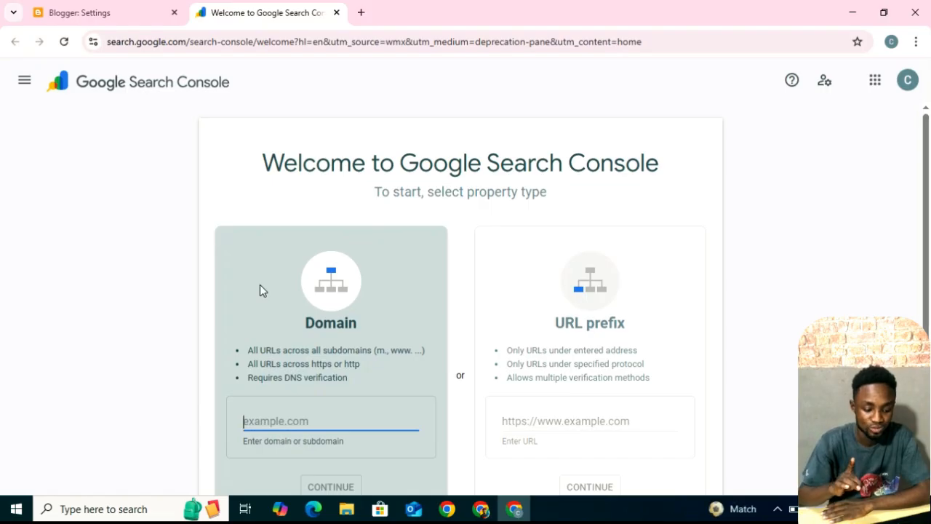
{"action": "key", "text": "ctrl+minus"}
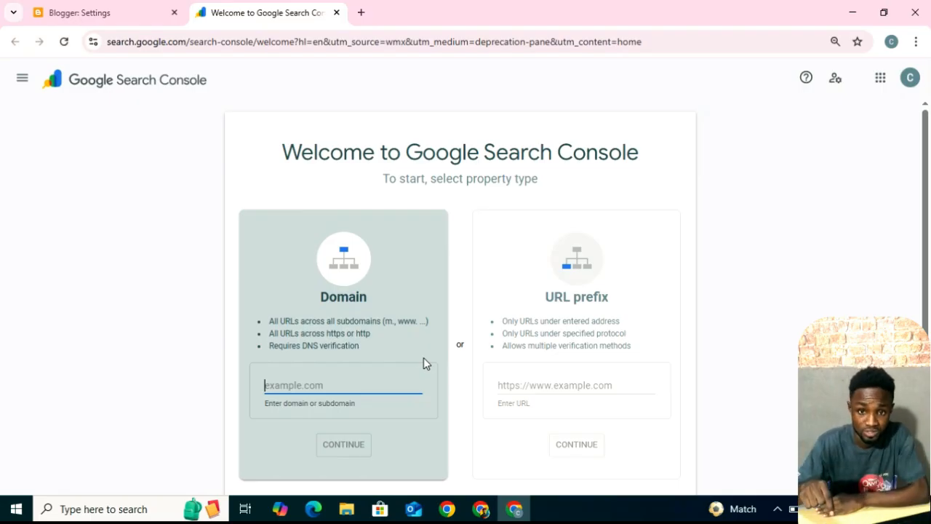
{"action": "left_click", "coordinate": [511, 386]}
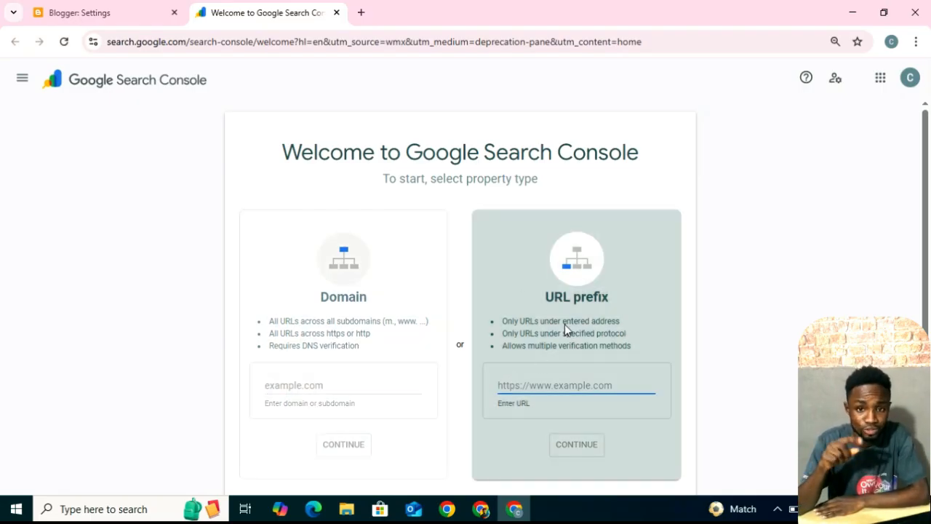
{"action": "key", "text": "ctrl+v"}
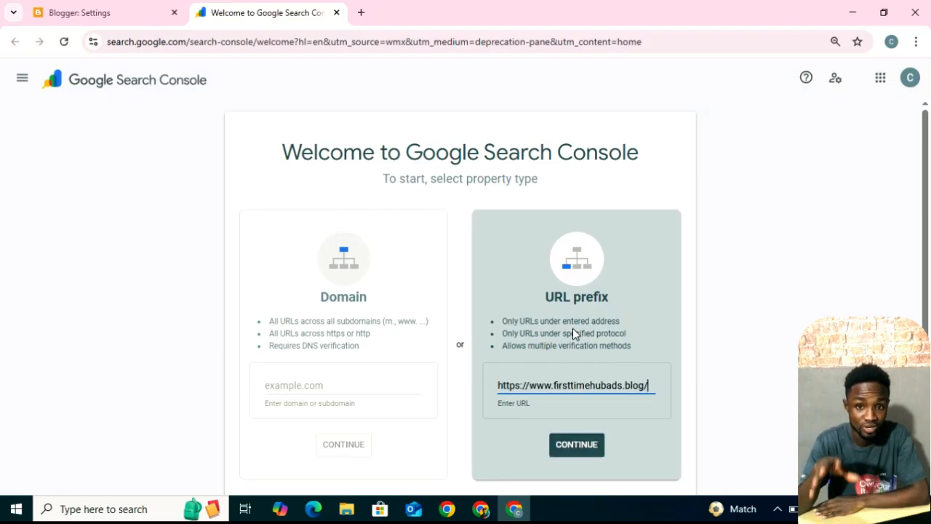
{"action": "left_click", "coordinate": [581, 445]}
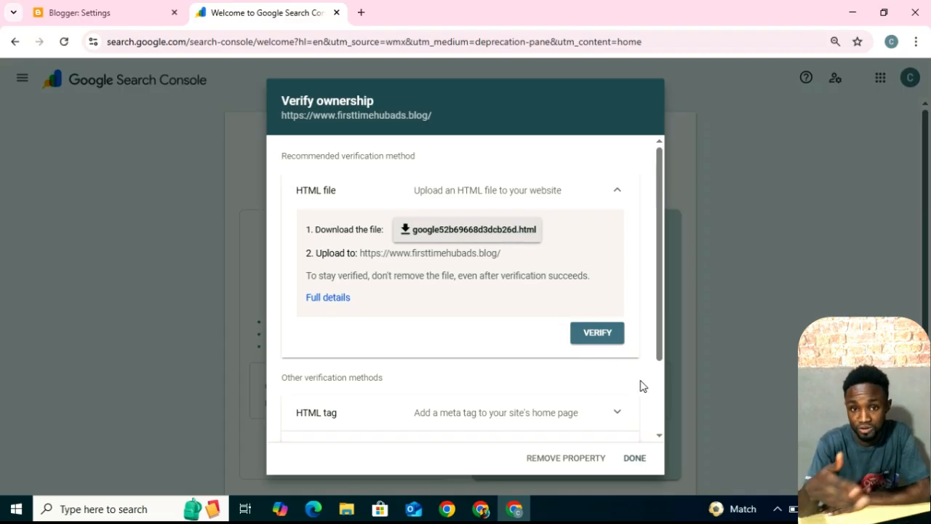
Expand the HTML tag verification method for the property and copy its meta tag.
{"action": "scroll", "coordinate": [655, 402], "scroll_direction": "down", "scroll_amount": 3}
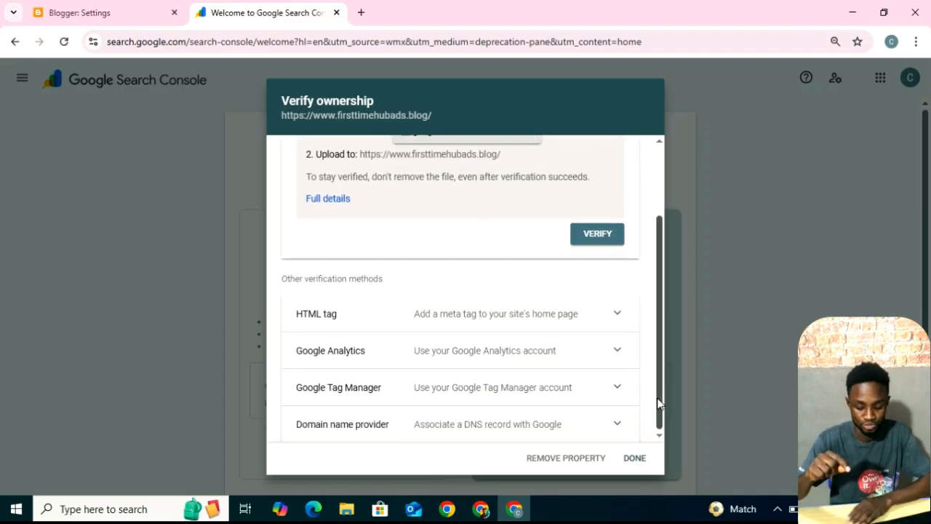
{"action": "left_click", "coordinate": [617, 314]}
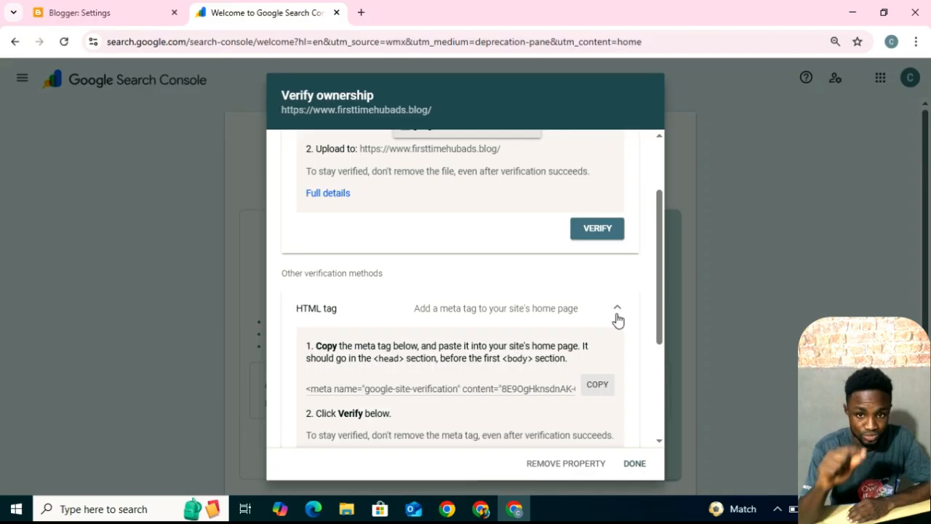
{"action": "left_click", "coordinate": [596, 388]}
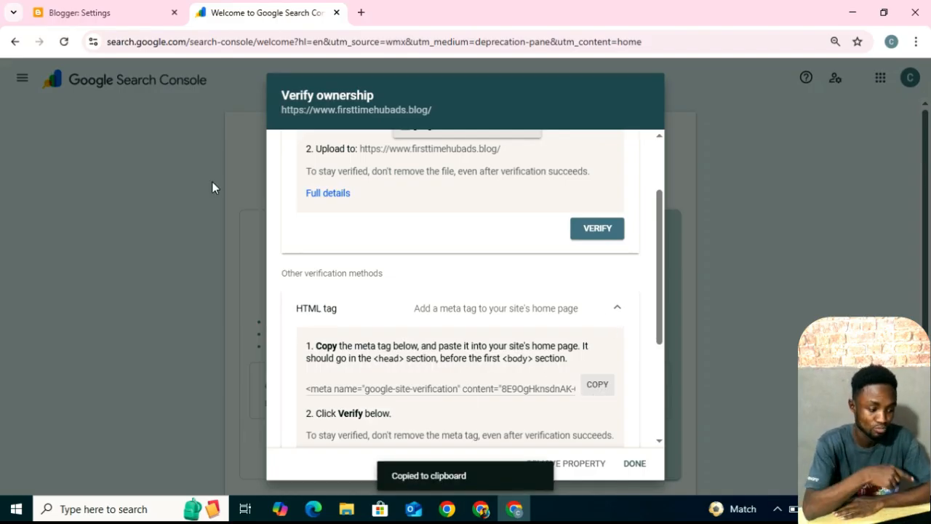
Switch back to Blogger, open the theme's HTML for editing, and paste the Google site verification meta tag directly below the <head> line.
{"action": "left_click", "coordinate": [129, 7]}
{"action": "left_click", "coordinate": [76, 424]}
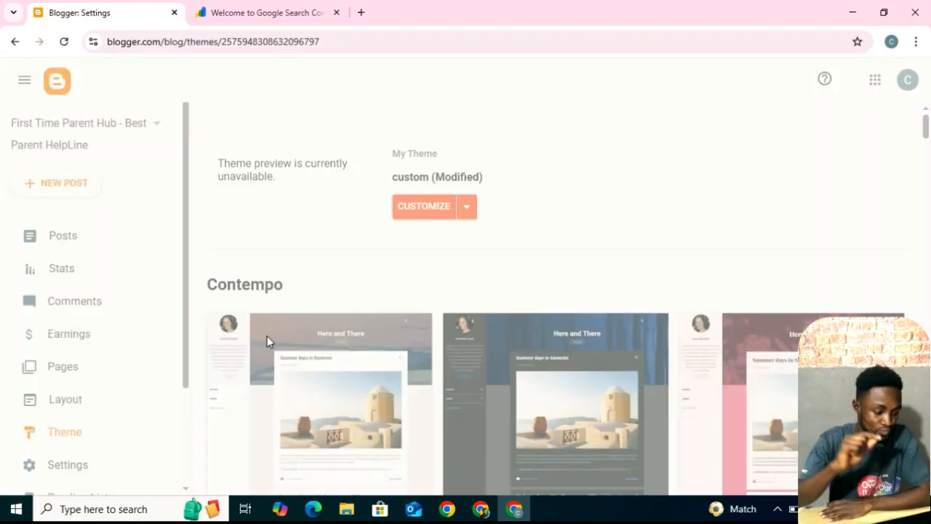
{"action": "left_click", "coordinate": [468, 211]}
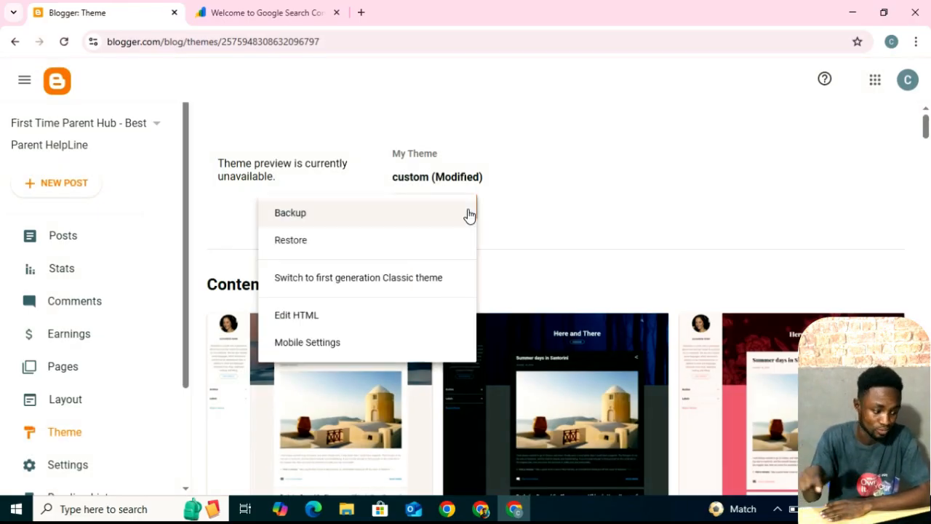
{"action": "left_click", "coordinate": [338, 315]}
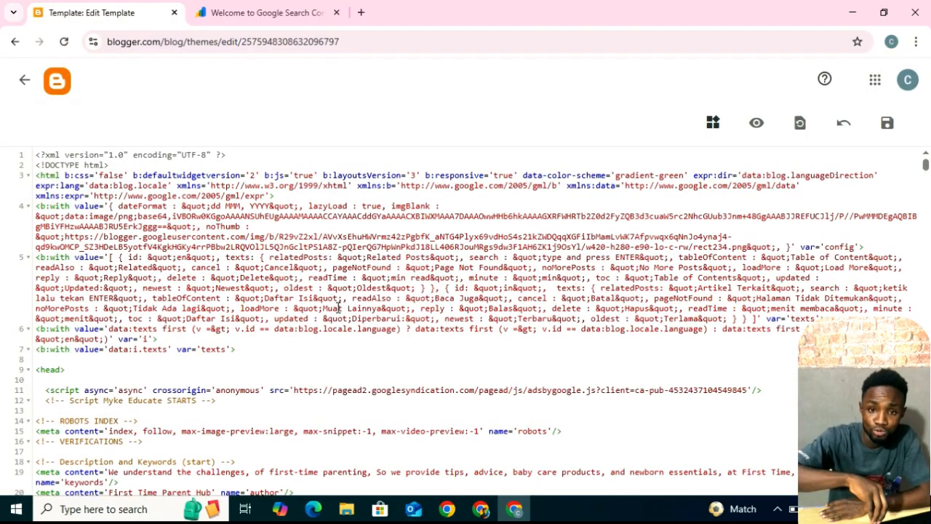
{"action": "left_click", "coordinate": [89, 380]}
{"action": "key", "text": "ctrl+v"}
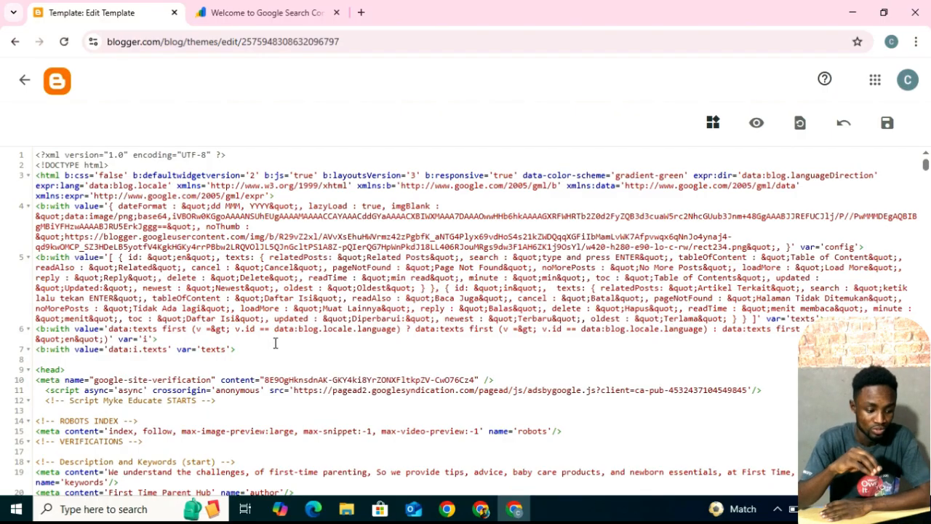
Save the theme's HTML, then switch to Search Console, verify ownership with the HTML tag method and go to the property.
{"action": "left_click", "coordinate": [887, 123]}
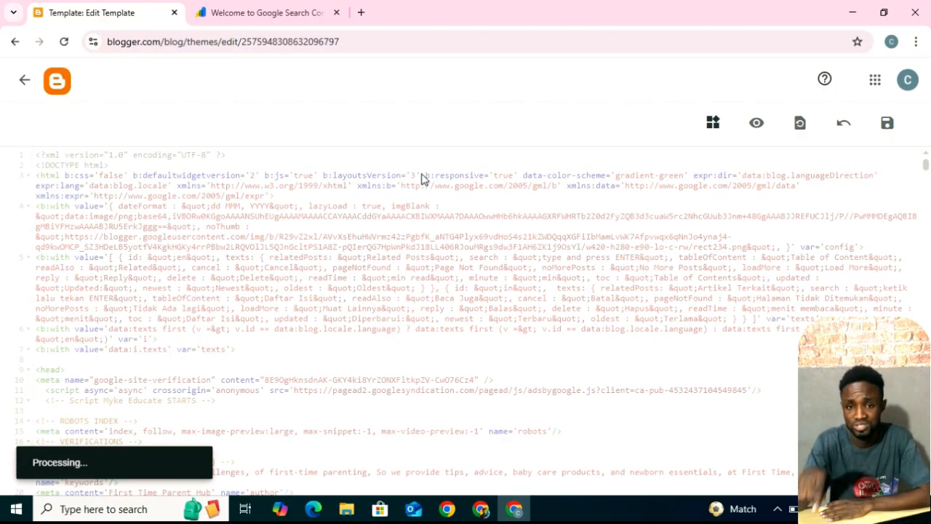
{"action": "left_click", "coordinate": [233, 9]}
{"action": "left_click", "coordinate": [617, 318]}
{"action": "left_click", "coordinate": [618, 321]}
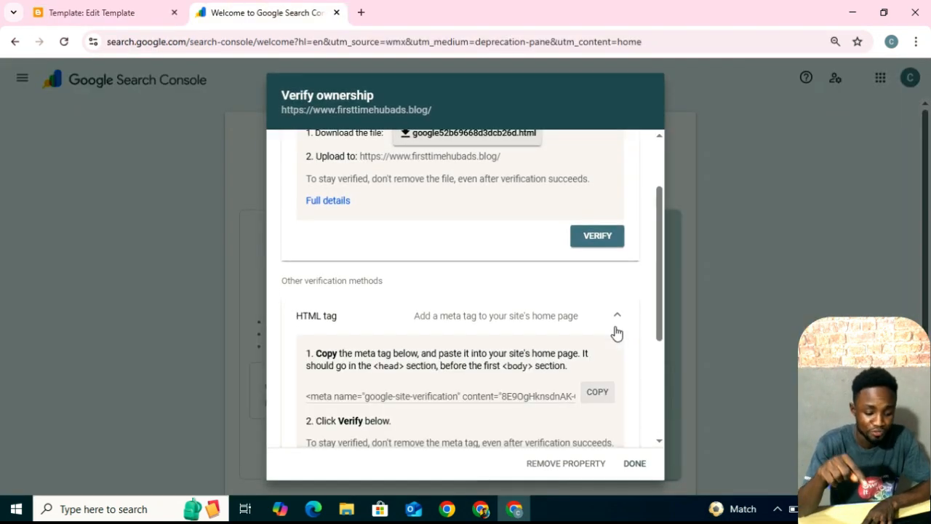
{"action": "left_click_drag", "start_coordinate": [660, 321], "coordinate": [665, 395]}
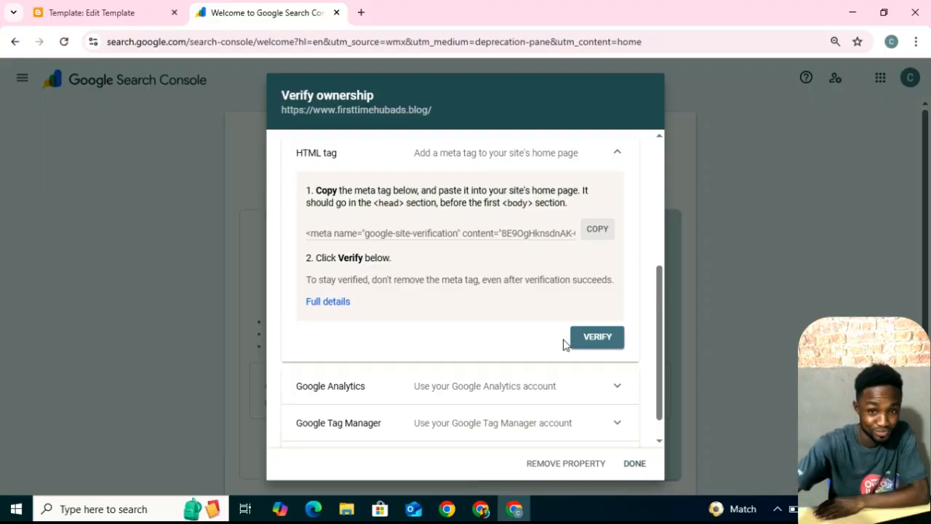
{"action": "left_click", "coordinate": [592, 341]}
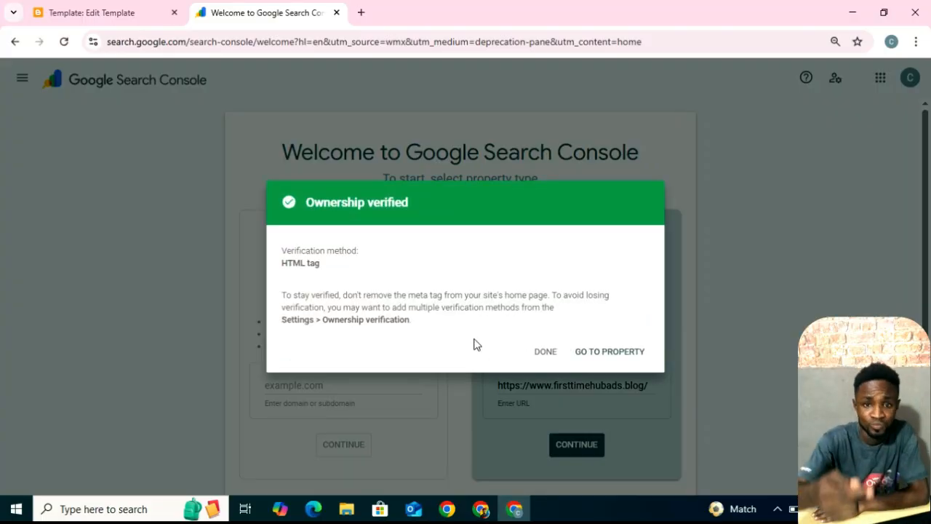
{"action": "left_click", "coordinate": [584, 355]}
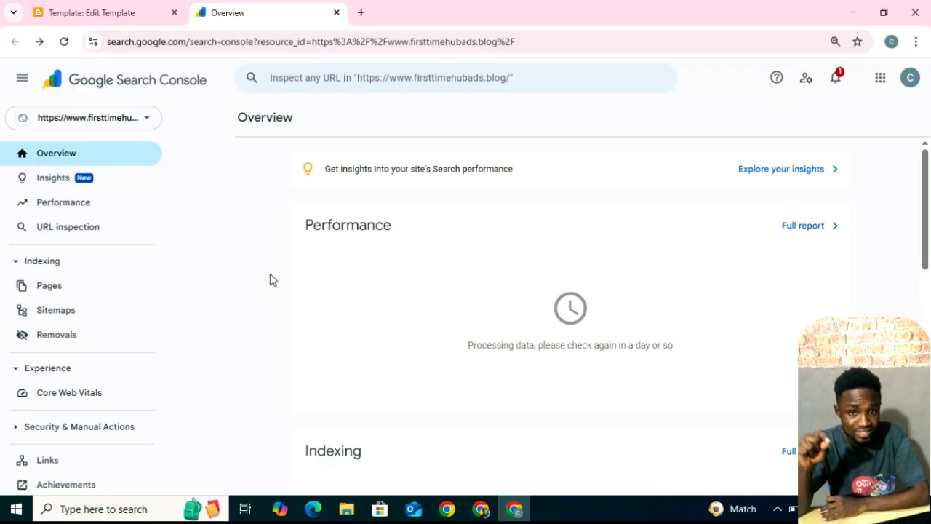
Submit sitemap.xml as a new sitemap for the property and dismiss the confirmation.
{"action": "left_click", "coordinate": [100, 311]}
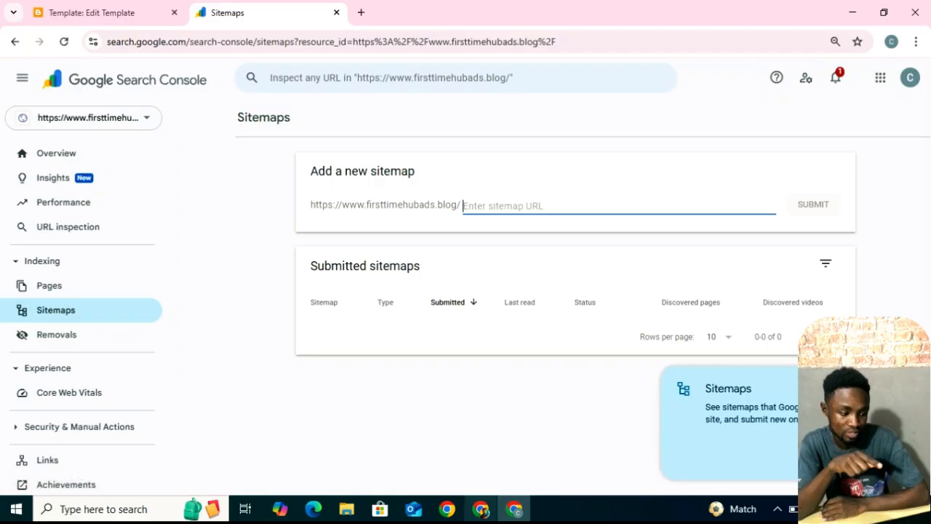
{"action": "type", "text": "site"}
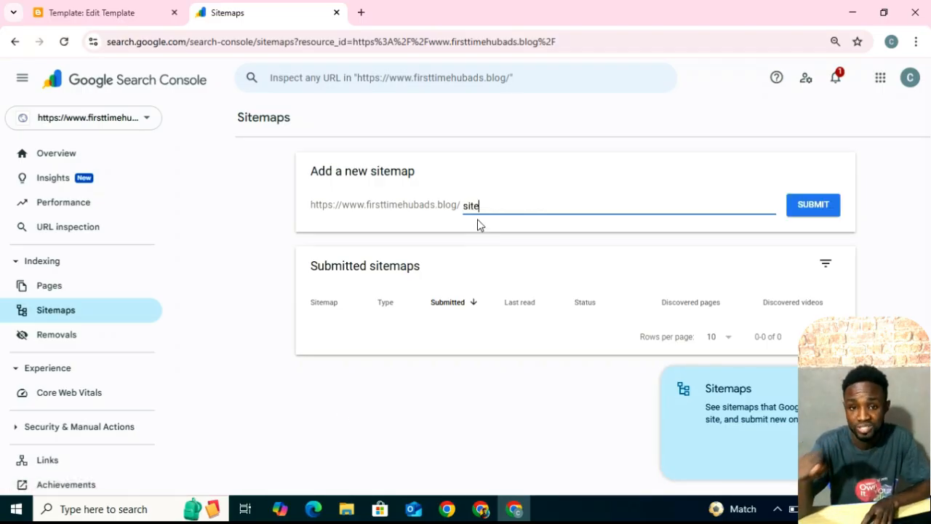
{"action": "type", "text": "map.xml"}
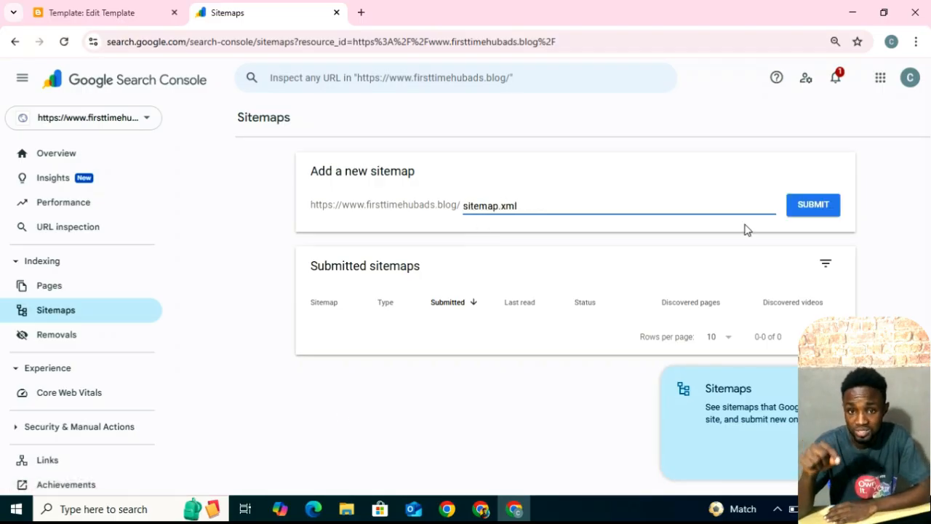
{"action": "left_click", "coordinate": [800, 210]}
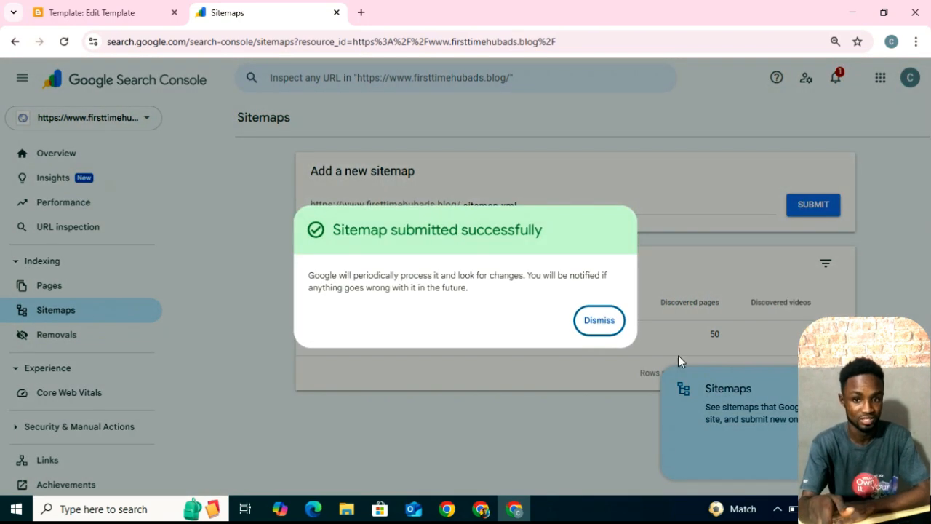
{"action": "left_click", "coordinate": [593, 322]}
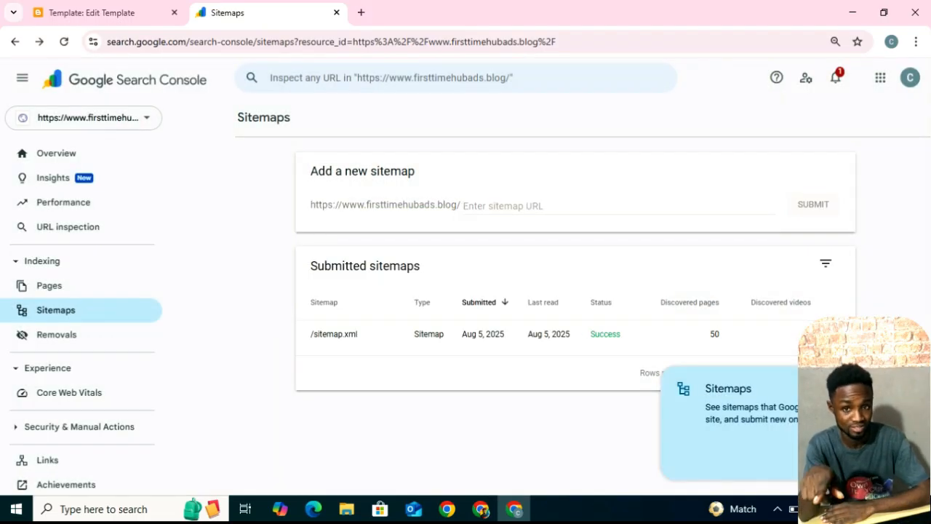
Submit sitemap-pages.xml as another new sitemap and dismiss the confirmation.
{"action": "left_click", "coordinate": [549, 208]}
{"action": "type", "text": "sitemap-pages.xml"}
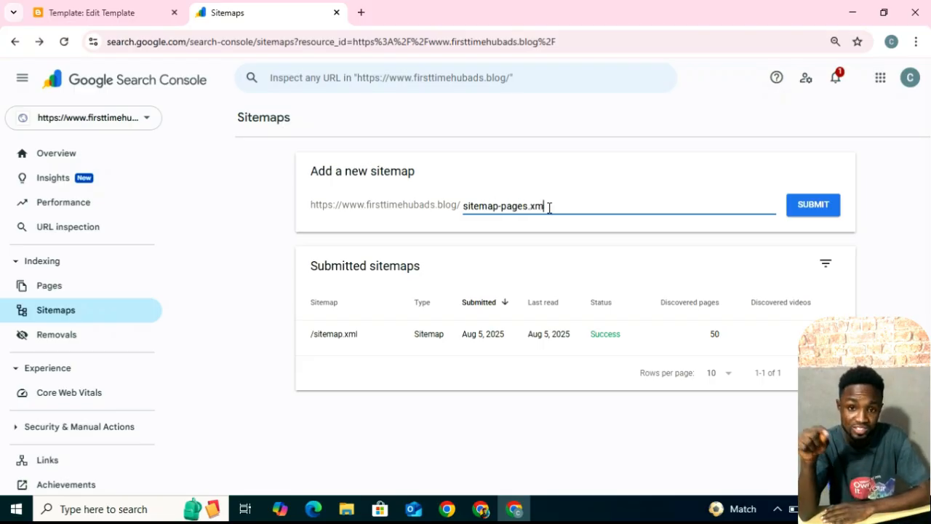
{"action": "left_click", "coordinate": [795, 214]}
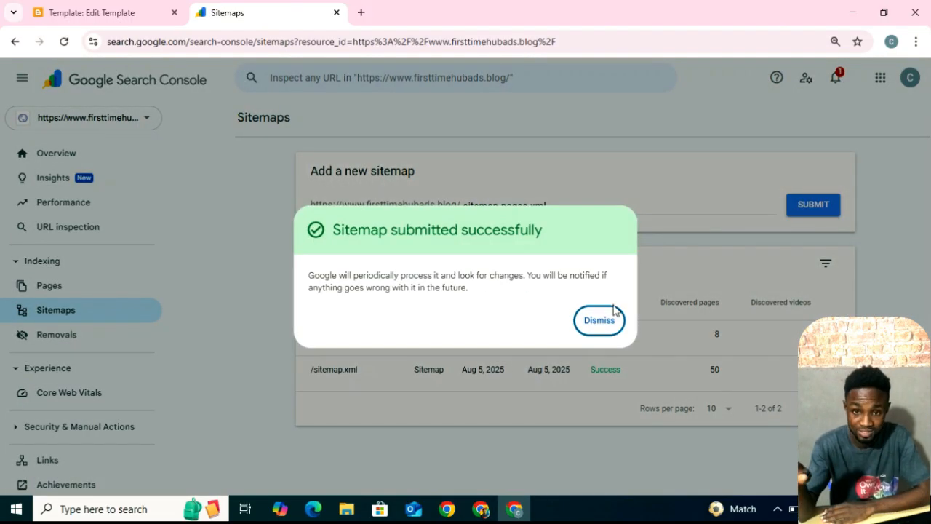
{"action": "left_click", "coordinate": [599, 318]}
Submit atom.xml?redirect=false&start-index=1&max-results=500 as a new sitemap, removing the pasted leading slash, and dismiss the confirmation.
{"action": "left_click", "coordinate": [545, 205]}
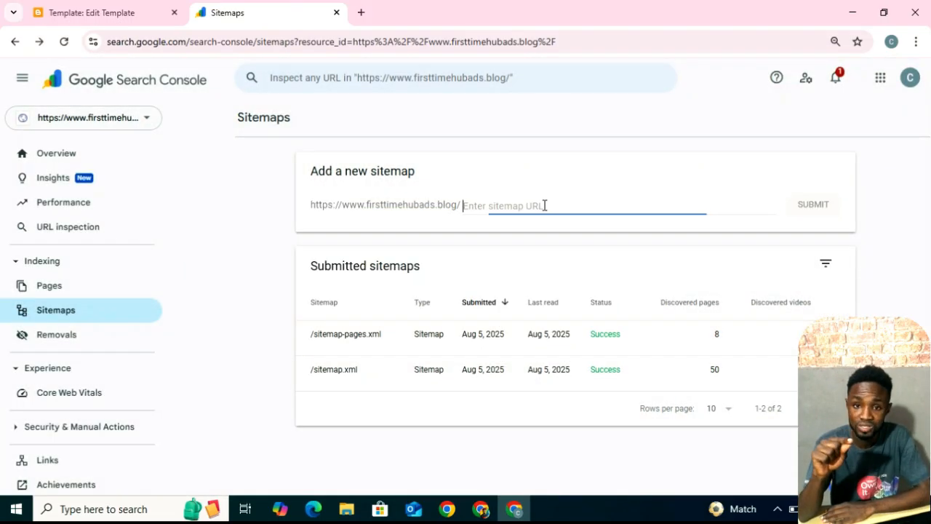
{"action": "key", "text": "ctrl+v"}
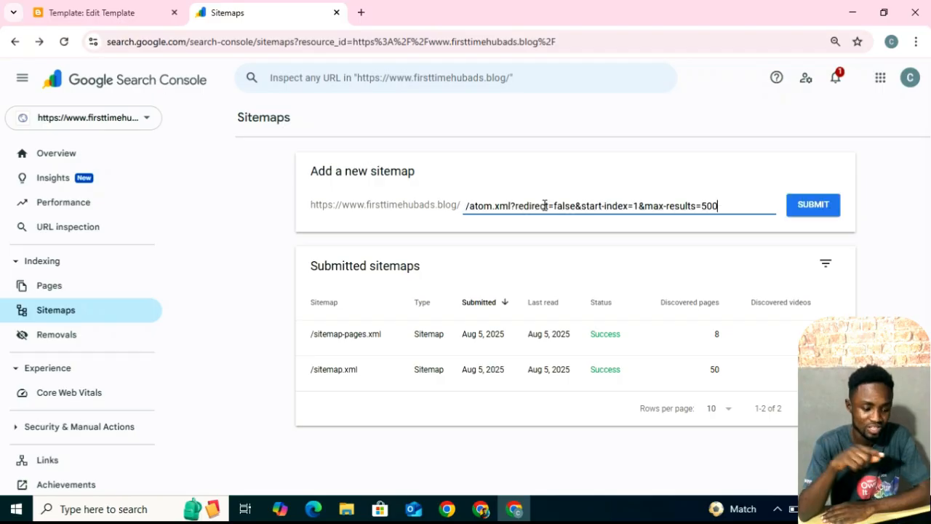
{"action": "left_click", "coordinate": [472, 208]}
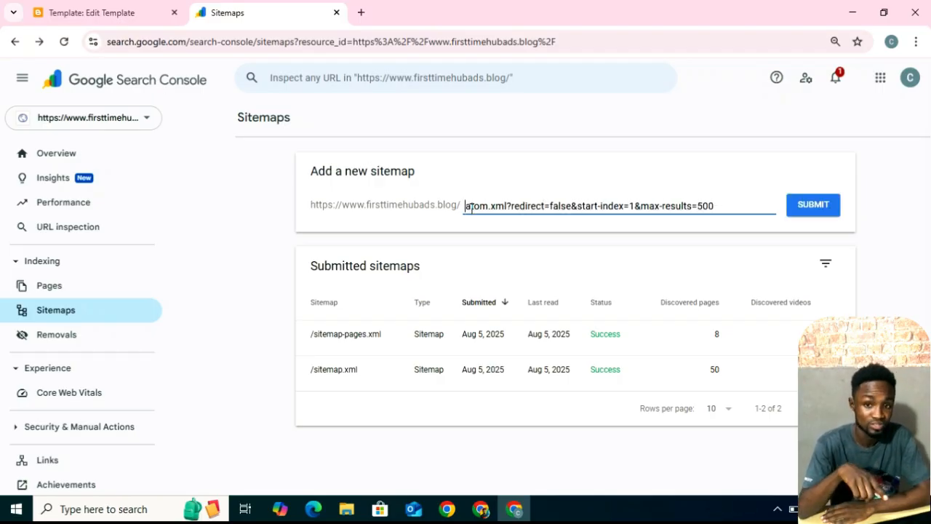
{"action": "key", "text": "BackSpace"}
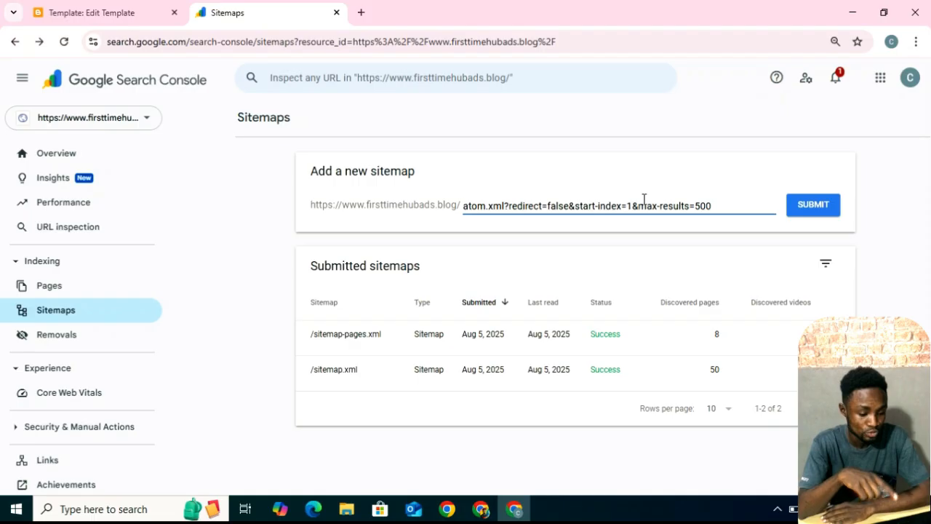
{"action": "left_click", "coordinate": [809, 212]}
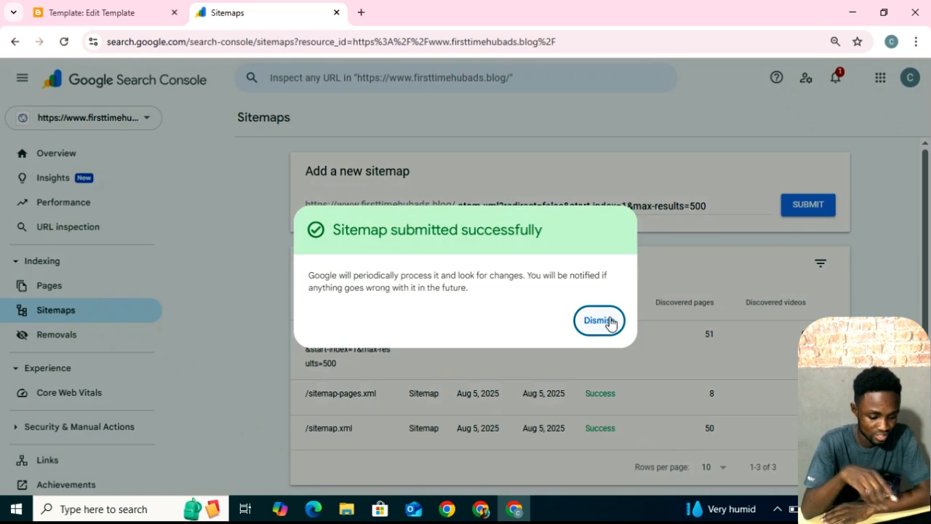
{"action": "left_click", "coordinate": [609, 322]}
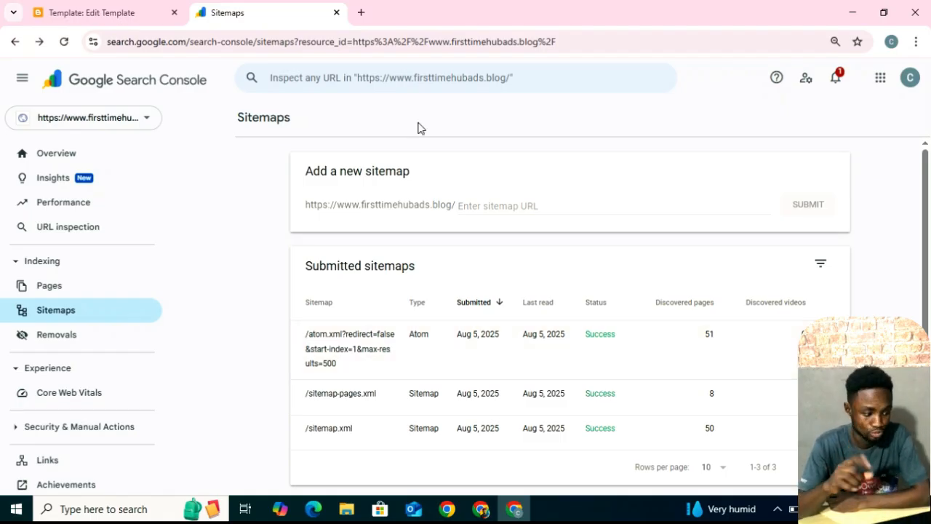
Return to the property overview and copy the blog's homepage address from the browser's address suggestions.
{"action": "left_click", "coordinate": [98, 158]}
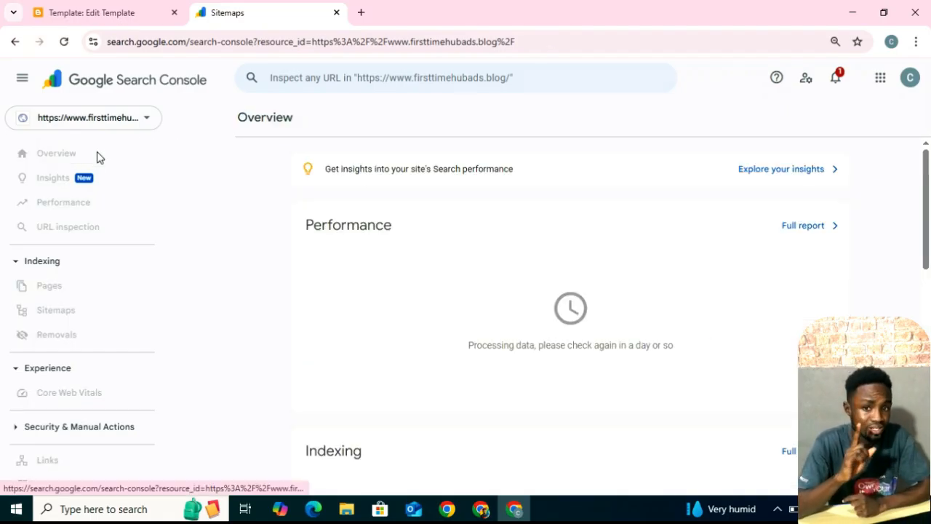
{"action": "left_click", "coordinate": [429, 84]}
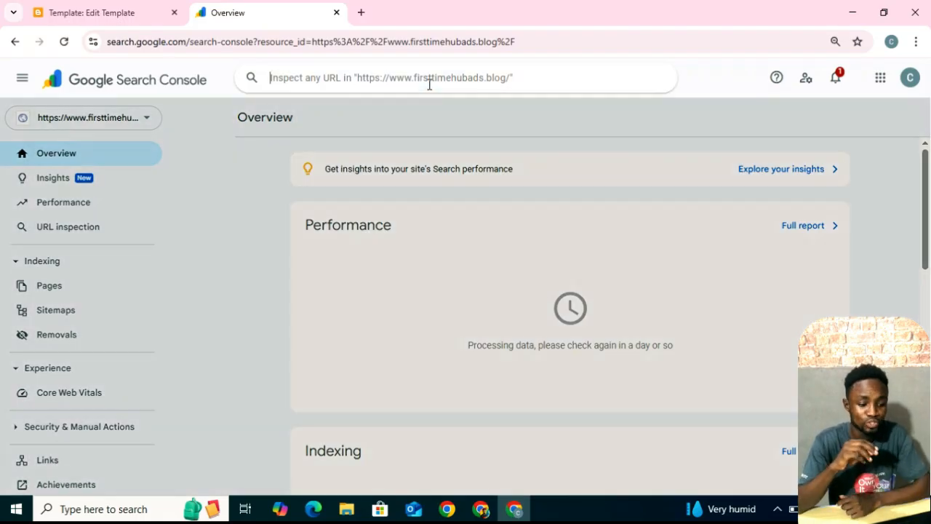
{"action": "left_click", "coordinate": [391, 43]}
{"action": "type", "text": "fir"}
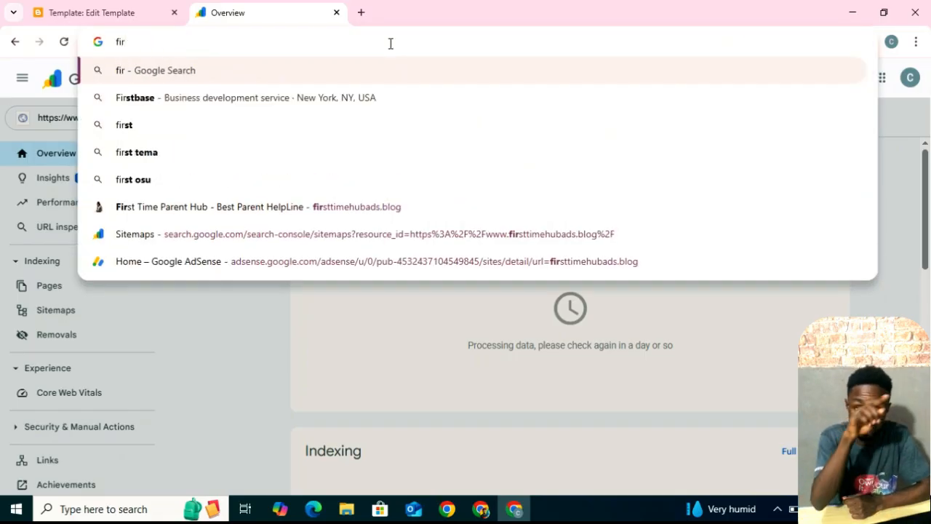
{"action": "type", "text": "st"}
{"action": "key", "text": "Down"}
{"action": "key", "text": "Down"}
{"action": "key", "text": "Down"}
{"action": "key", "text": "Down"}
{"action": "key", "text": "Down"}
{"action": "key", "text": "Down"}
{"action": "key", "text": "Up"}
{"action": "key", "text": "ctrl+a"}
{"action": "key", "text": "ctrl+x"}
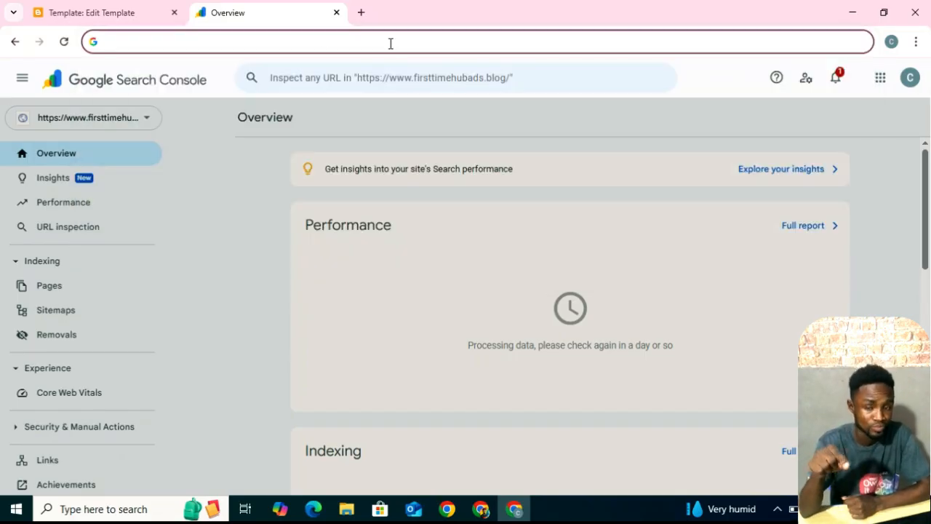
{"action": "left_click", "coordinate": [390, 72]}
{"action": "key", "text": "ctrl+v"}
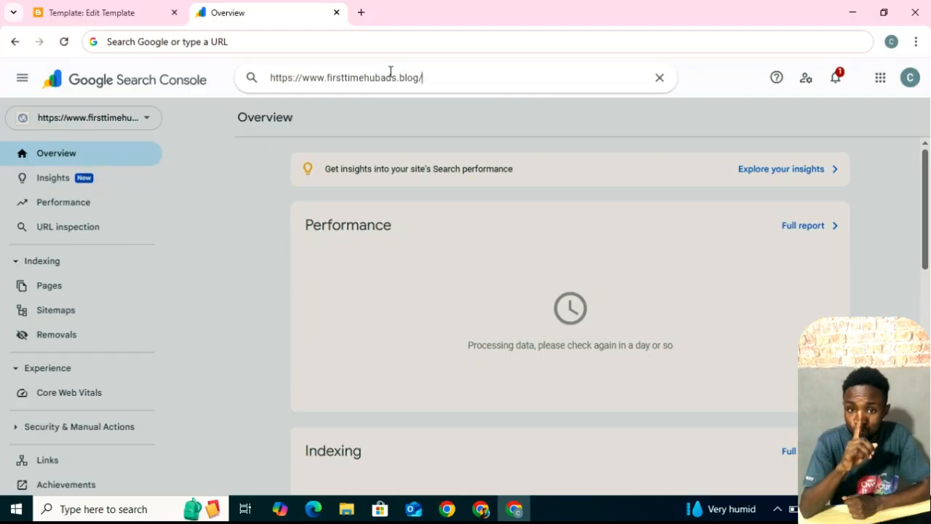
{"action": "key", "text": "Return"}
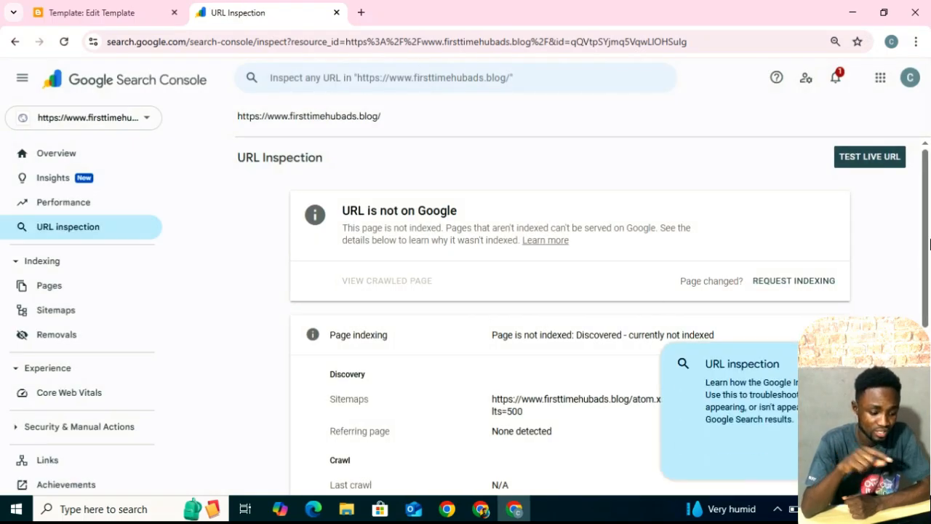
{"action": "left_click_drag", "start_coordinate": [930, 244], "coordinate": [930, 311]}
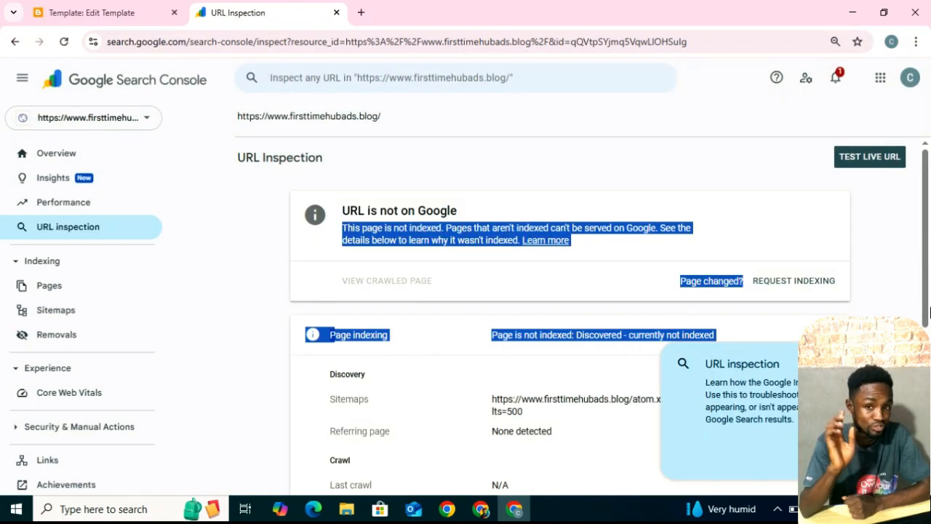
{"action": "left_click", "coordinate": [878, 304]}
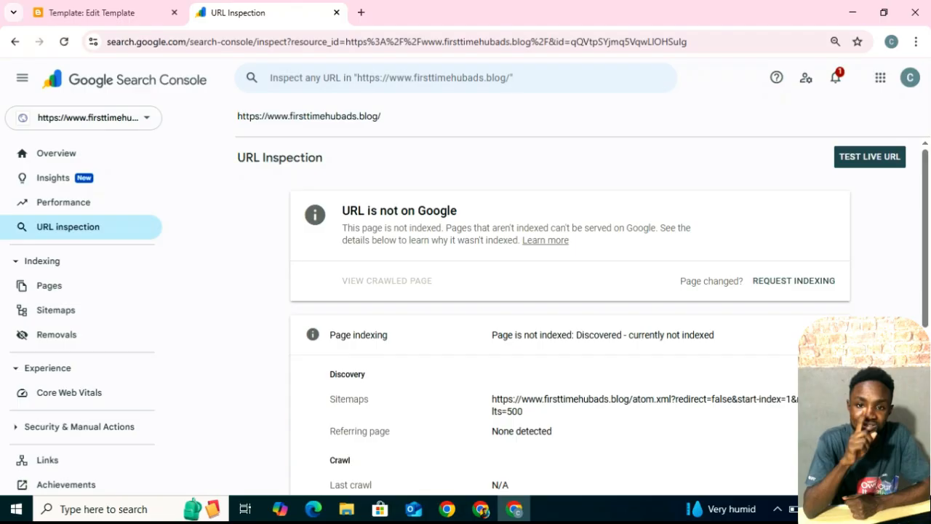
Test the live homepage URL, request indexing for it, and dismiss the confirmation.
{"action": "left_click", "coordinate": [862, 161]}
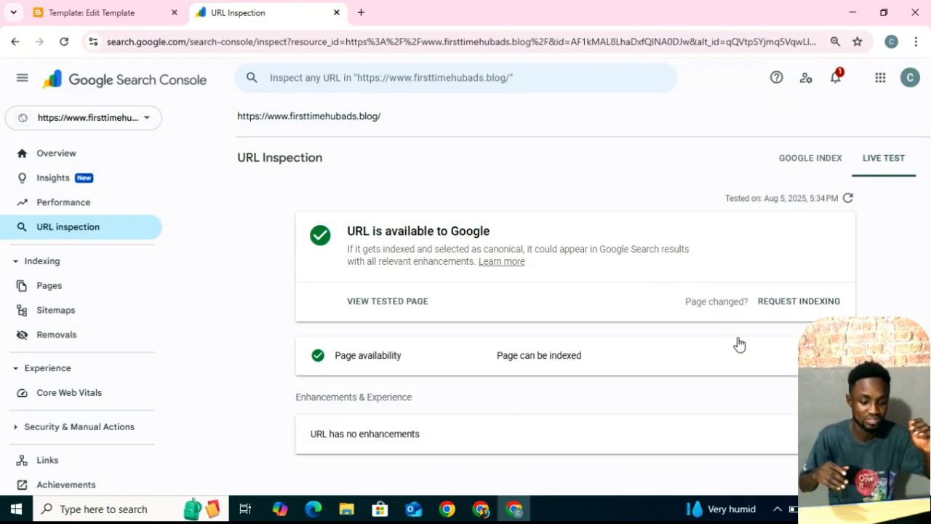
{"action": "left_click", "coordinate": [795, 307]}
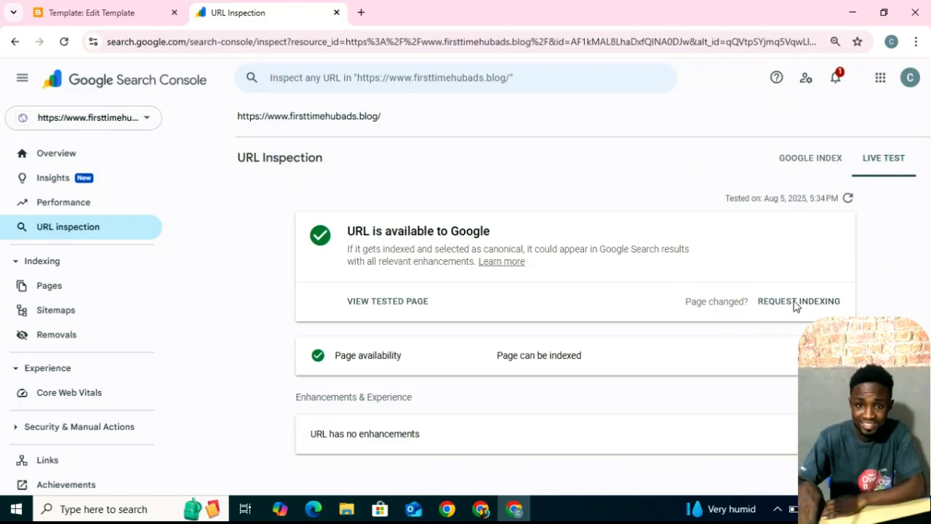
{"action": "left_click", "coordinate": [794, 307]}
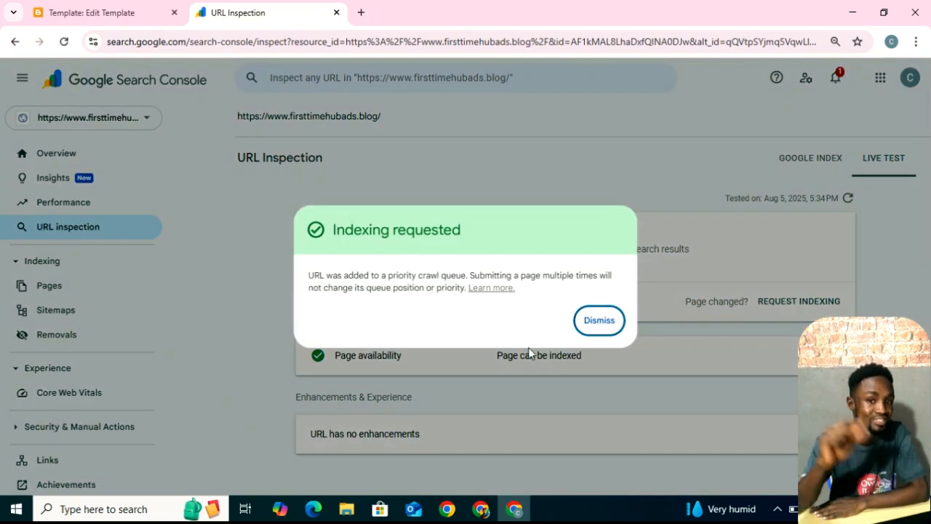
{"action": "left_click", "coordinate": [599, 321]}
Switch back to Blogger, open the posts list, and copy the link of the post "Monetize Your Hobbies: Turn Your Passion Into Profit".
{"action": "left_click", "coordinate": [135, 13]}
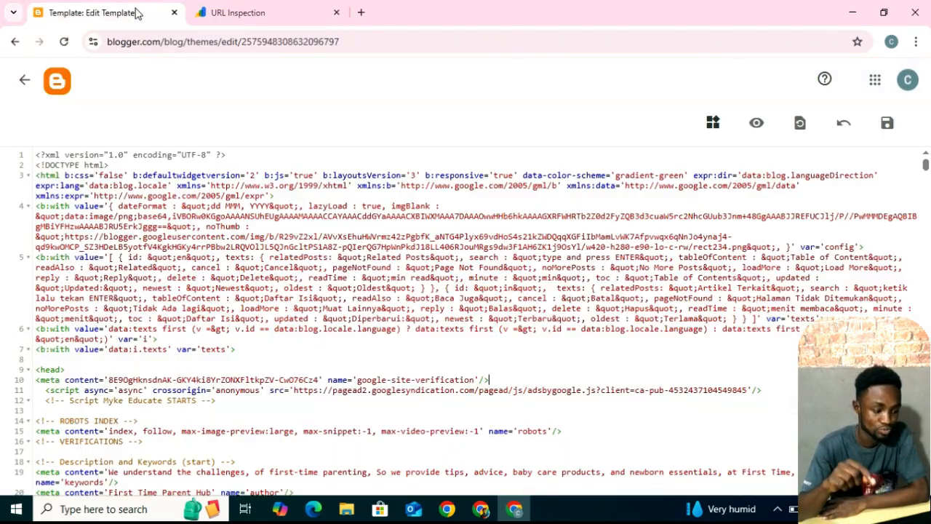
{"action": "left_click", "coordinate": [36, 80]}
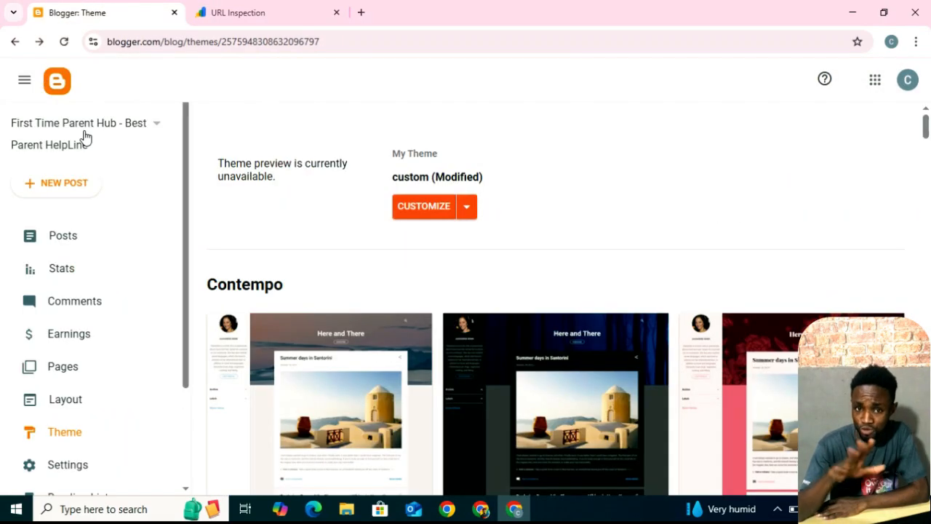
{"action": "left_click", "coordinate": [75, 237]}
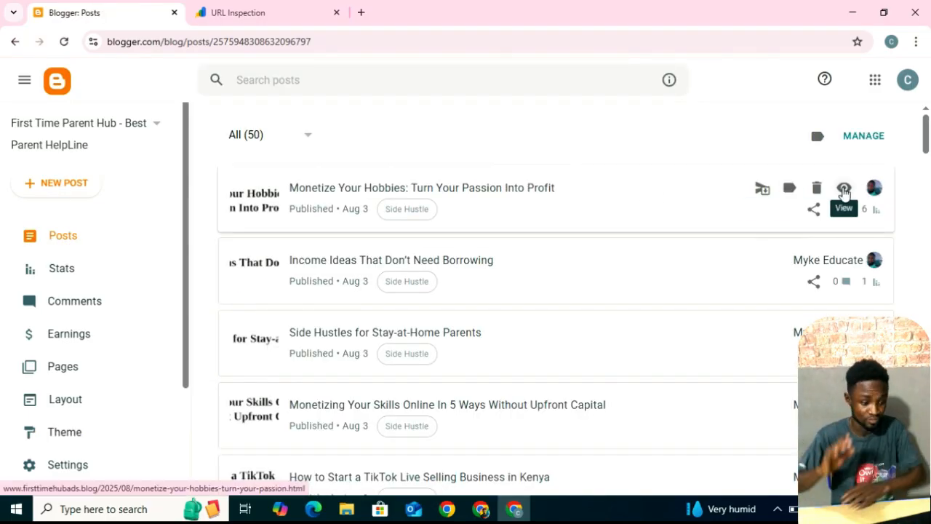
{"action": "right_click", "coordinate": [845, 191]}
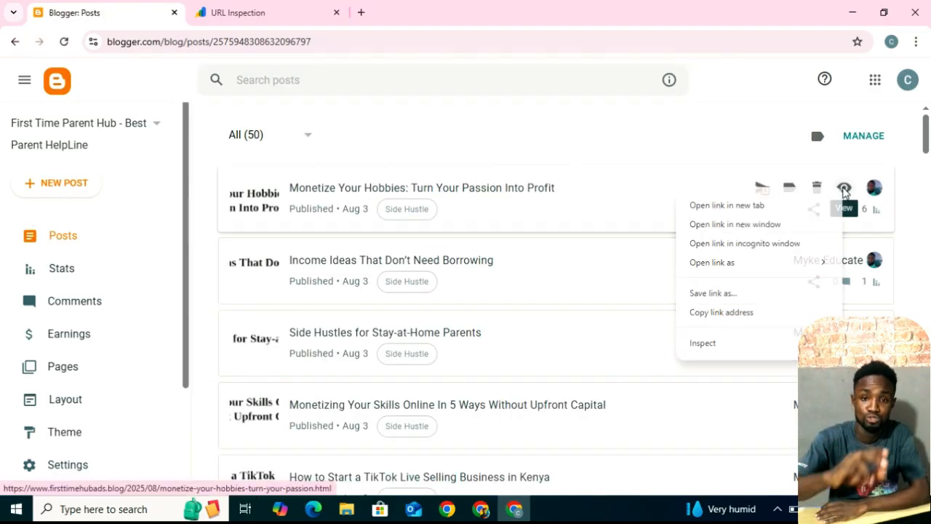
{"action": "left_click", "coordinate": [713, 313]}
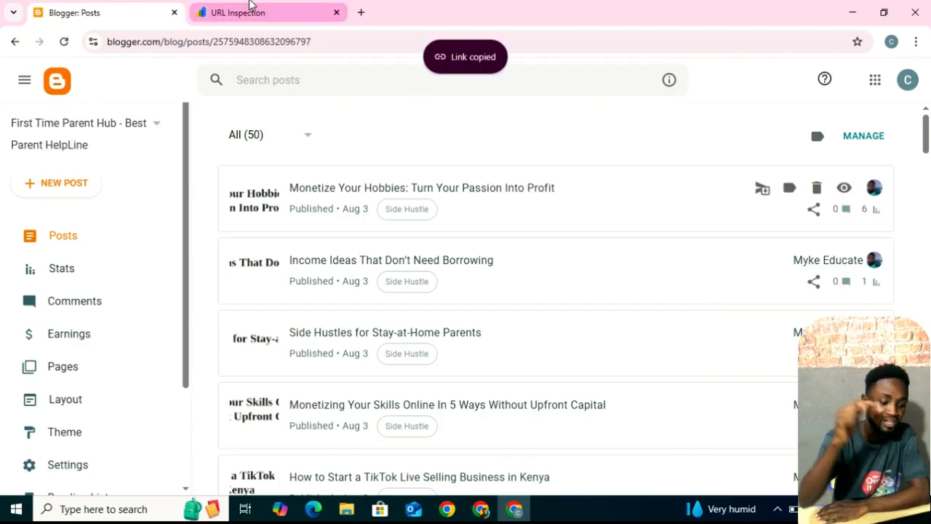
{"action": "left_click", "coordinate": [249, 10]}
{"action": "left_click", "coordinate": [310, 73]}
{"action": "key", "text": "ctrl+v"}
{"action": "key", "text": "Return"}
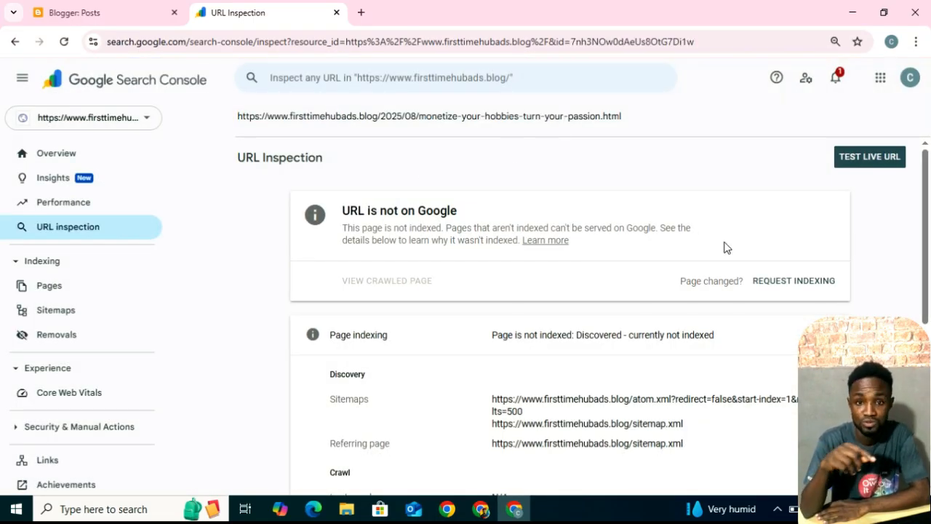
Test the live URL of the inspected "monetize-your-hobbies" post, request indexing for it, and dismiss the confirmation.
{"action": "left_click", "coordinate": [877, 159]}
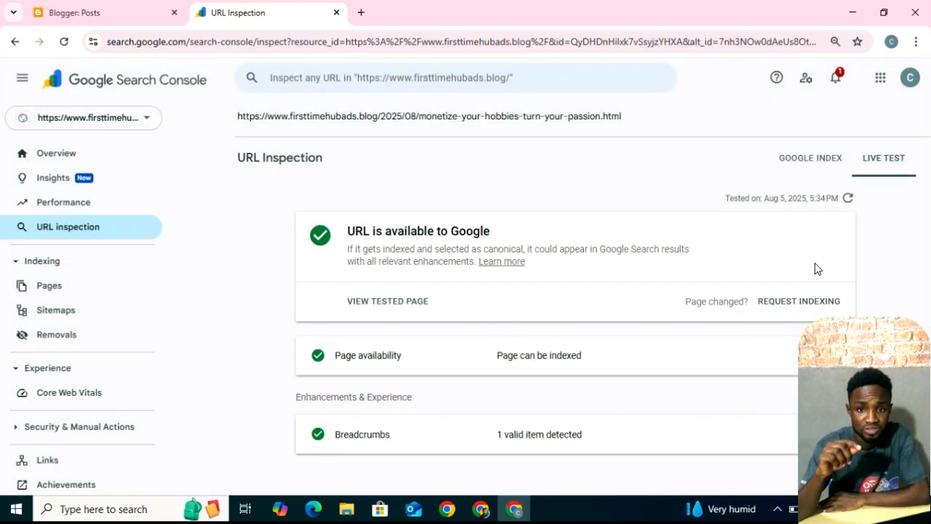
{"action": "left_click", "coordinate": [800, 301]}
{"action": "left_click", "coordinate": [599, 320]}
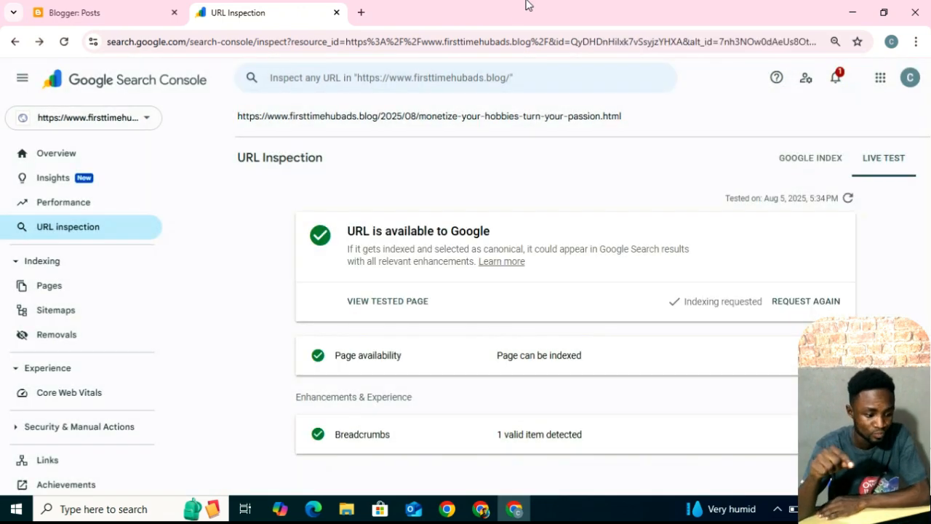
{"action": "left_click", "coordinate": [473, 76]}
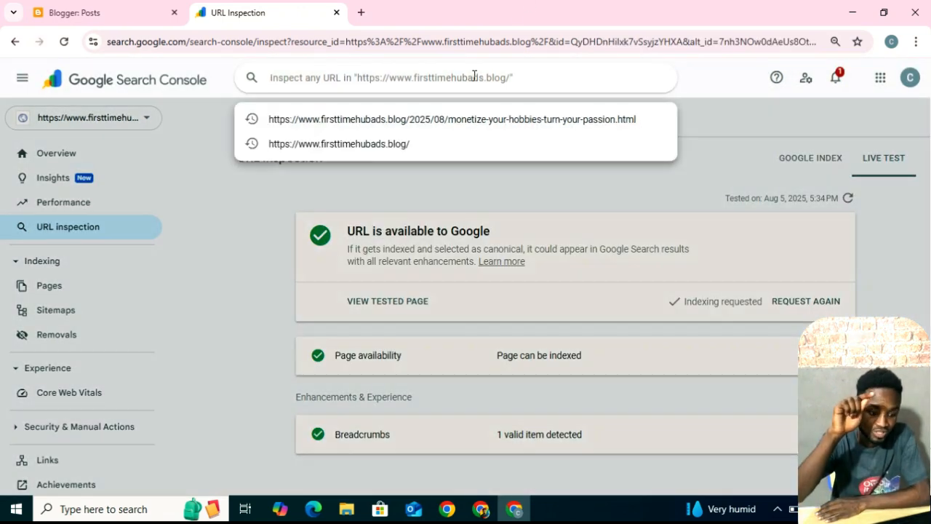
{"action": "key", "text": "ctrl+v"}
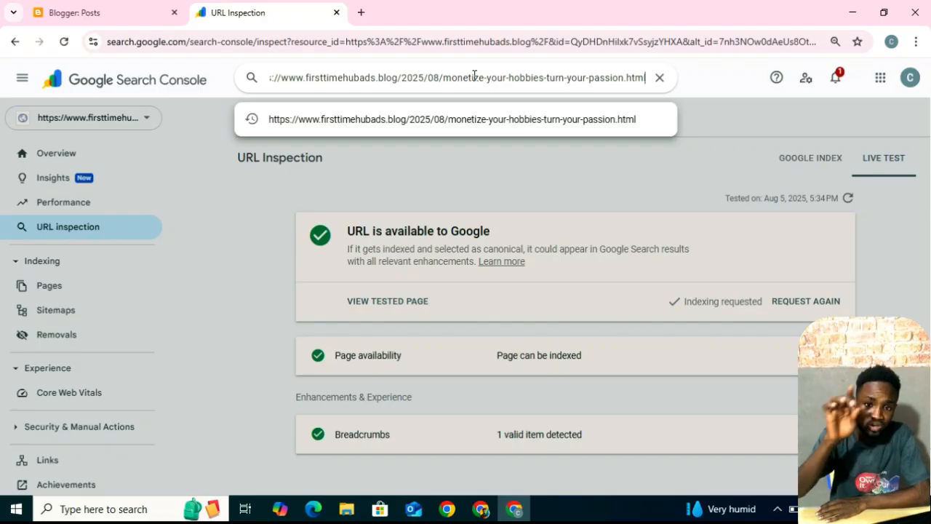
{"action": "type", "text": "?m=1"}
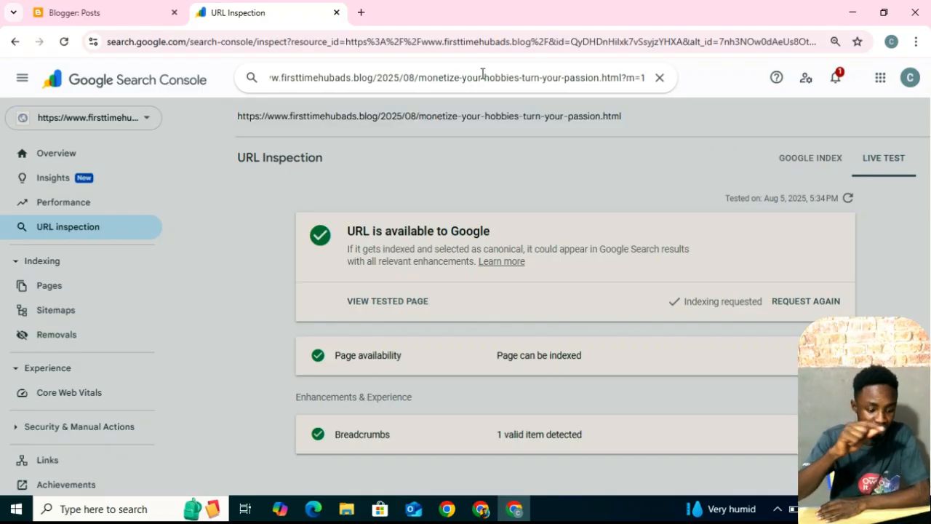
{"action": "key", "text": "Return"}
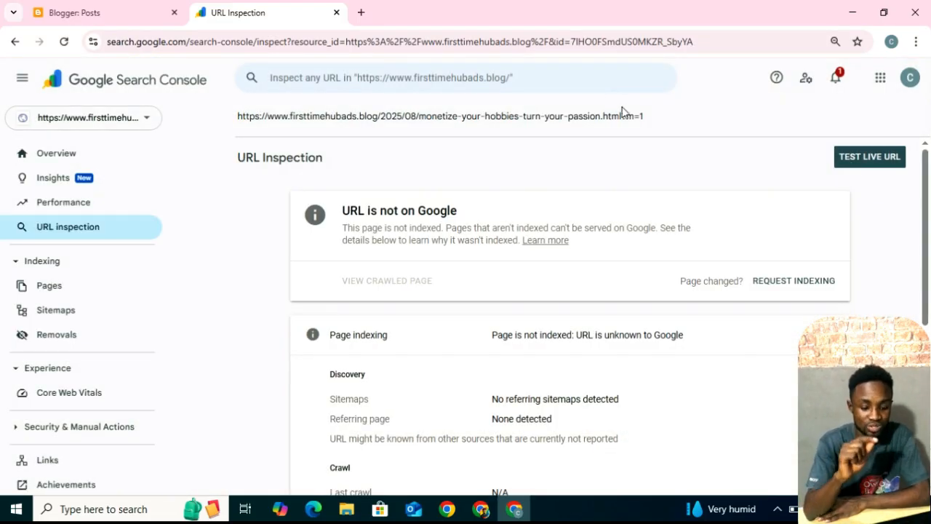
Test the live mobile version of the post URL ending in ?m=1, request indexing for it, and dismiss the confirmation.
{"action": "left_click", "coordinate": [878, 165]}
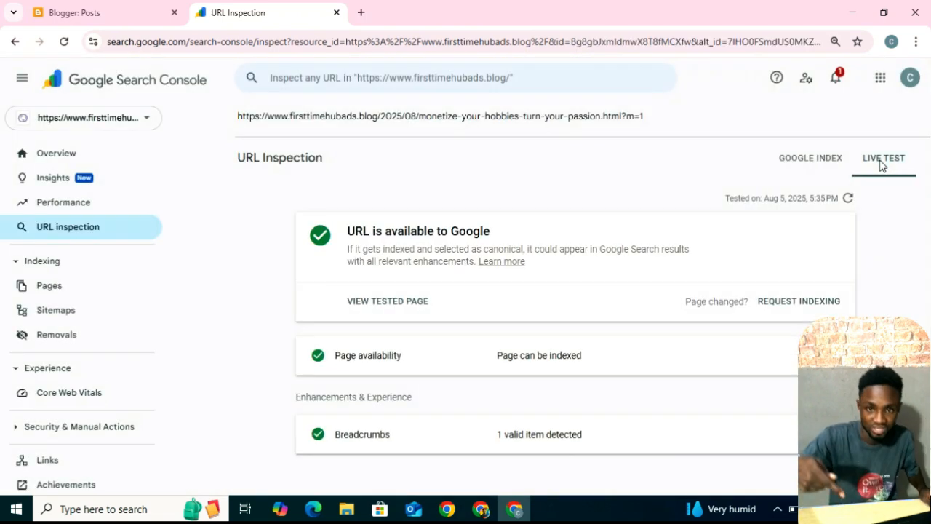
{"action": "left_click", "coordinate": [807, 309]}
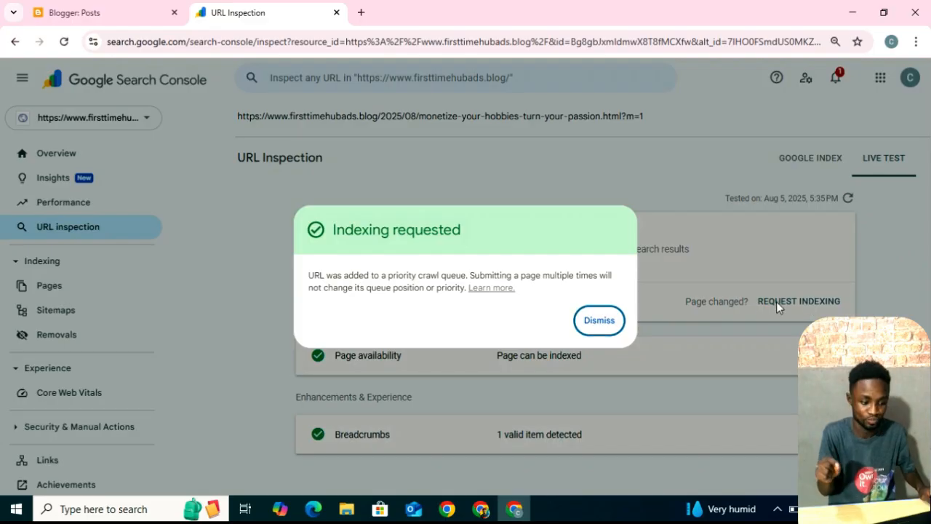
{"action": "left_click", "coordinate": [596, 321]}
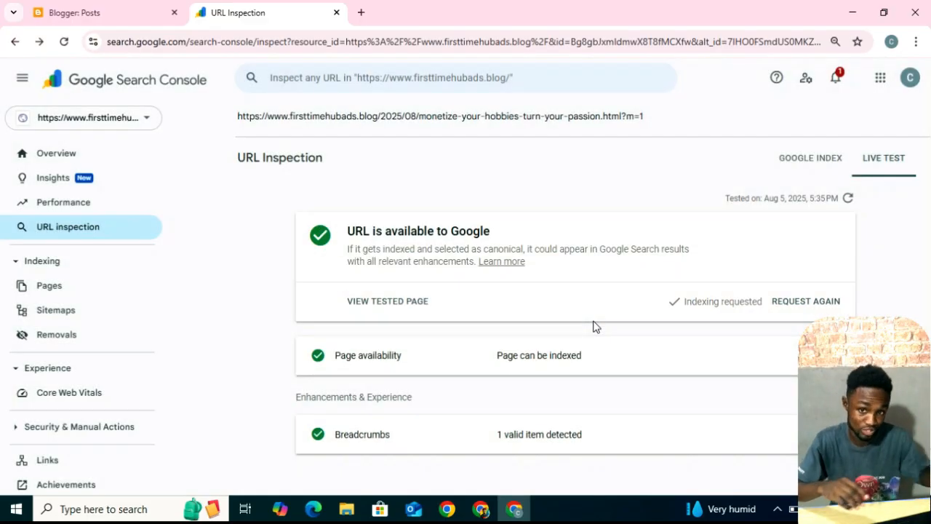